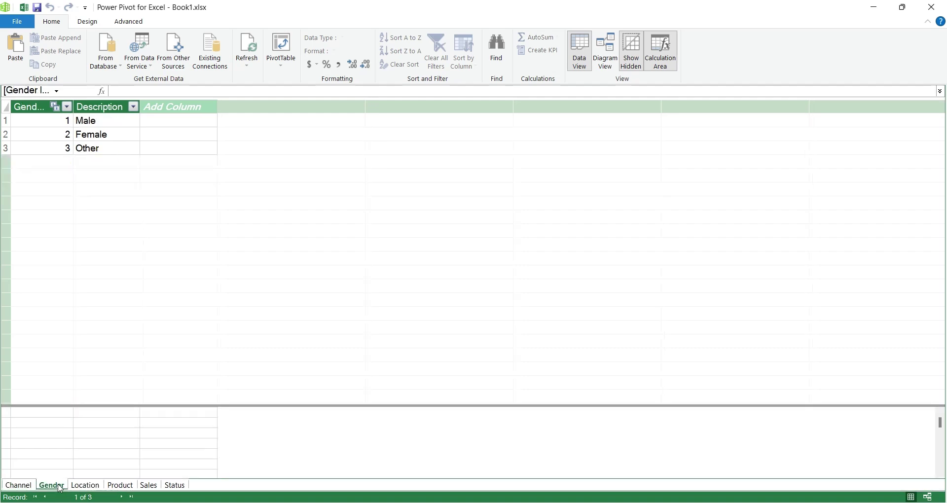
Step: Review the Location, Product and Status tables and the model's relationship diagram
{"action": "left_click", "coordinate": [85, 486]}
{"action": "left_click", "coordinate": [120, 486]}
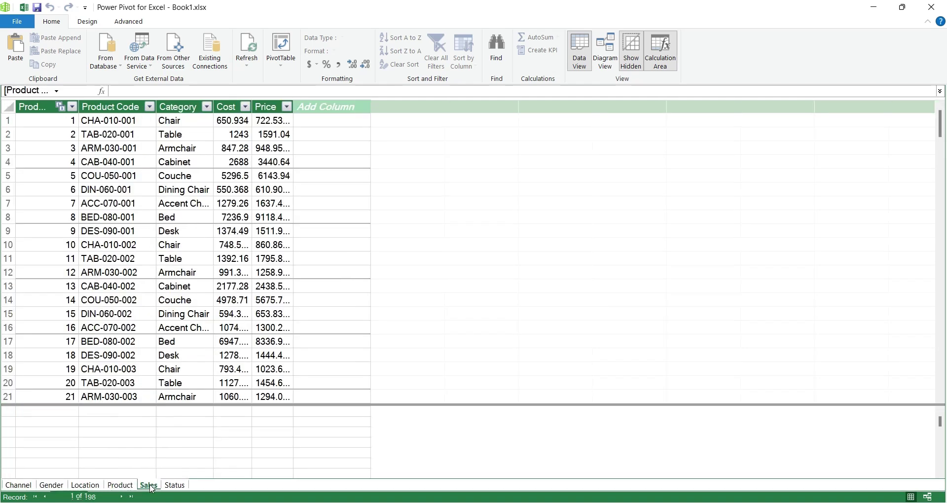
{"action": "left_click", "coordinate": [149, 486]}
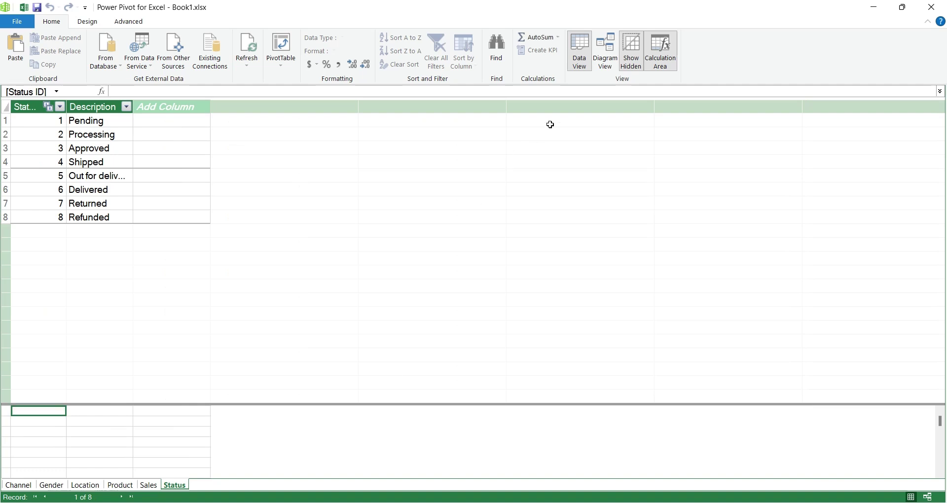
{"action": "left_click", "coordinate": [613, 50]}
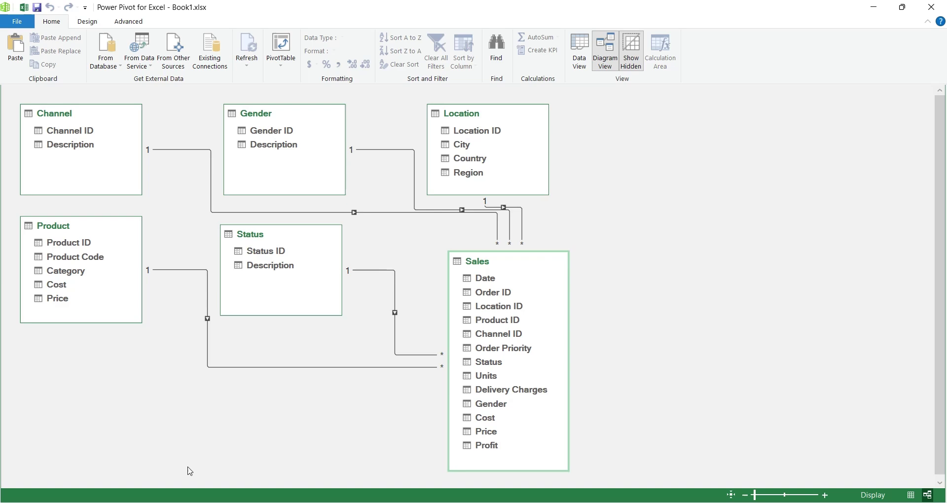
{"action": "left_click", "coordinate": [578, 52]}
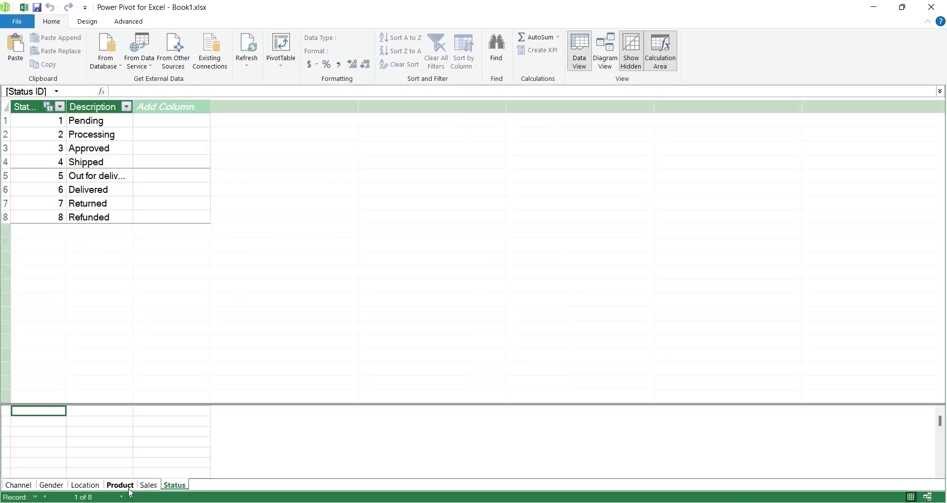
Step: Inspect the Sales table's Cost, Price and Profit formulas and its last row
{"action": "left_click", "coordinate": [148, 485]}
{"action": "left_click", "coordinate": [618, 107]}
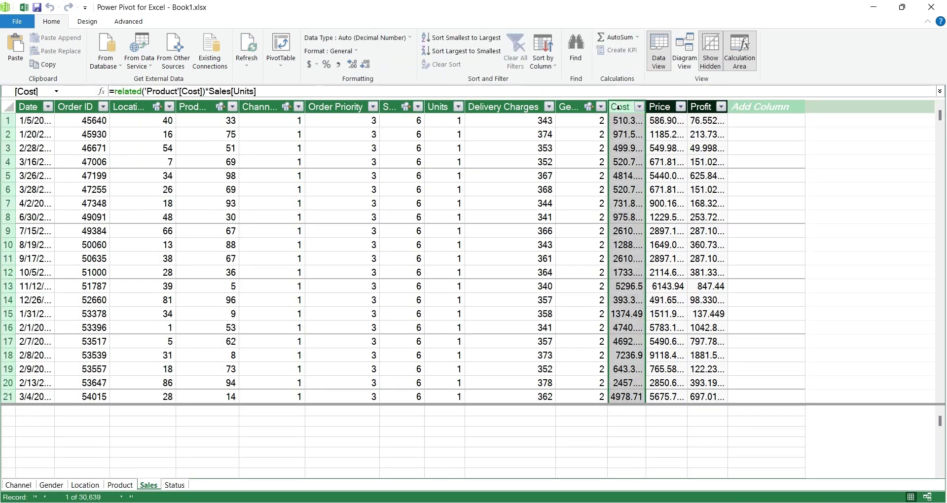
{"action": "left_click", "coordinate": [655, 106]}
{"action": "left_click", "coordinate": [700, 107]}
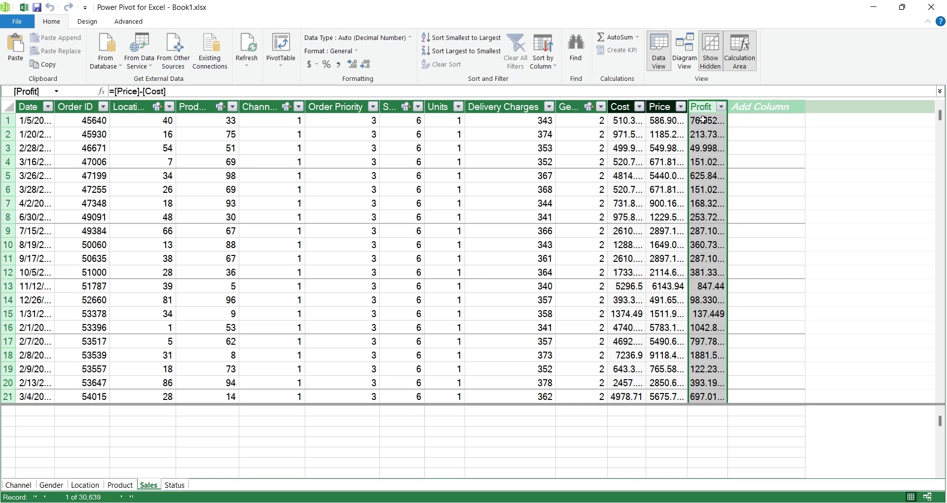
{"action": "key", "text": "ctrl+End"}
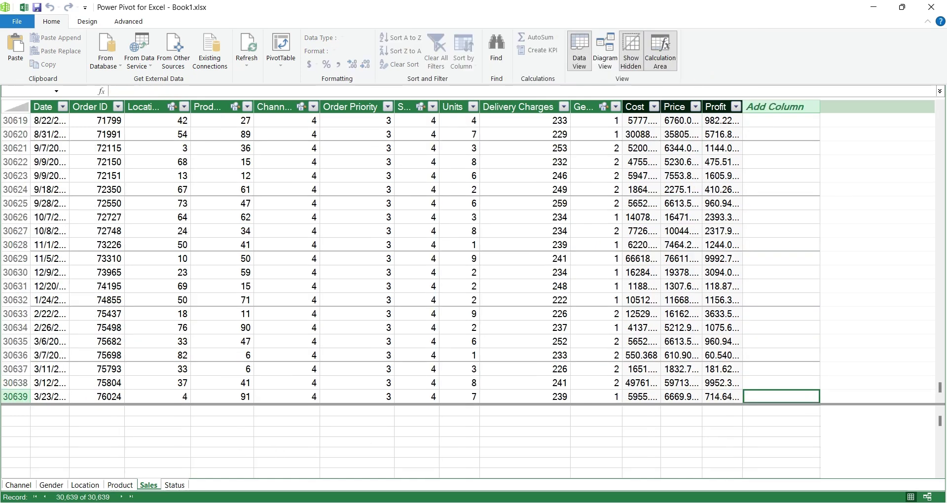
Step: Back in Excel, review the By Status, By Product and By Channel pivot reports
{"action": "left_click", "coordinate": [63, 454]}
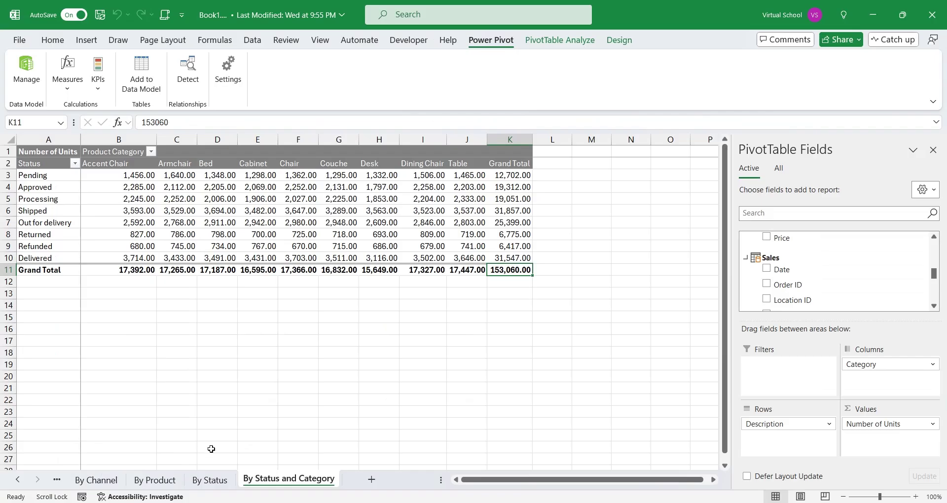
{"action": "left_click", "coordinate": [380, 243]}
{"action": "left_click", "coordinate": [210, 480]}
{"action": "left_click", "coordinate": [155, 480]}
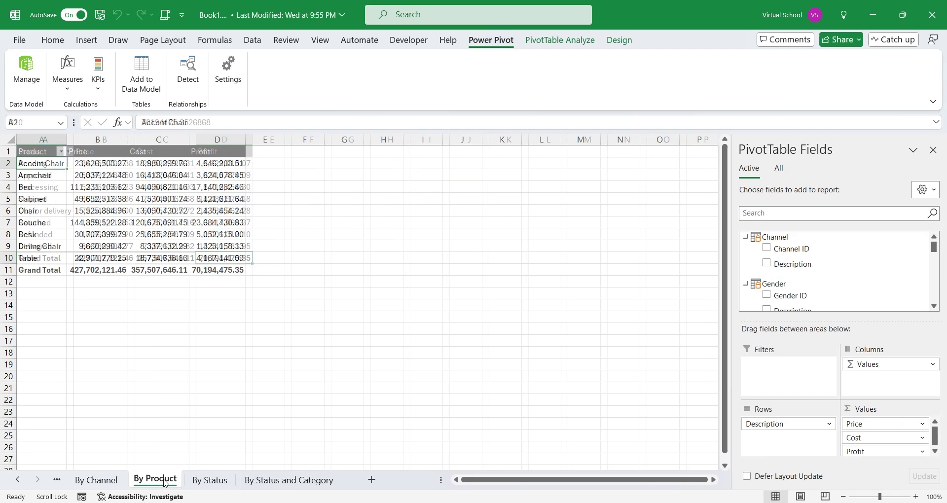
{"action": "left_click", "coordinate": [104, 483]}
Step: Review the By Gender and By Location reports, then open Atlas Furnitures.accdb
{"action": "left_click", "coordinate": [17, 479]}
{"action": "left_click", "coordinate": [17, 479]}
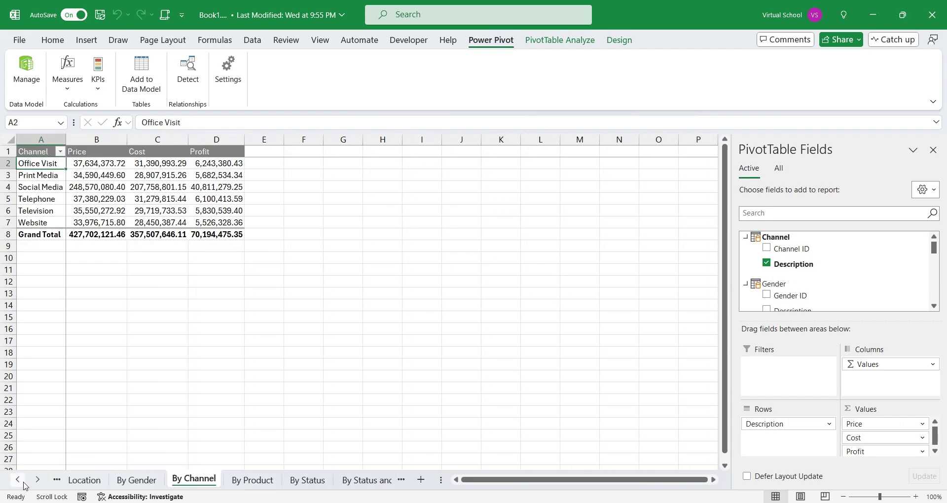
{"action": "left_click", "coordinate": [154, 481]}
{"action": "left_click", "coordinate": [98, 480]}
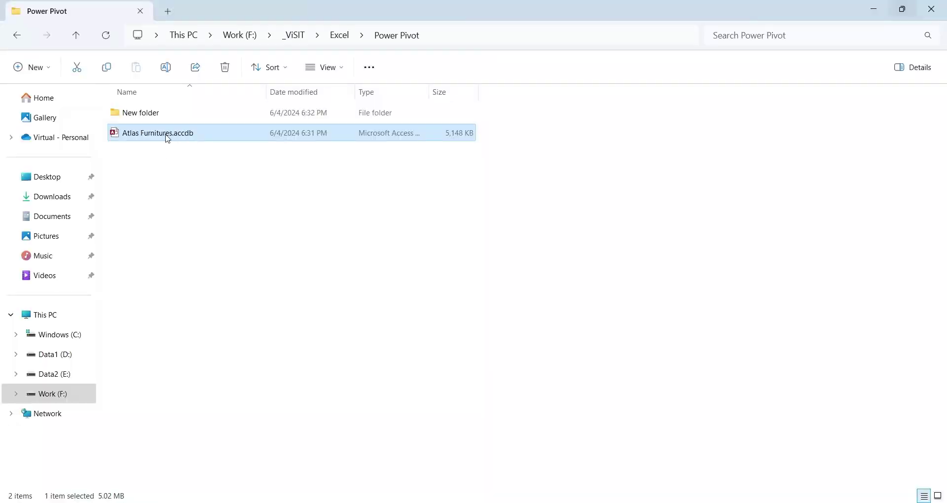
{"action": "double_click", "coordinate": [168, 134]}
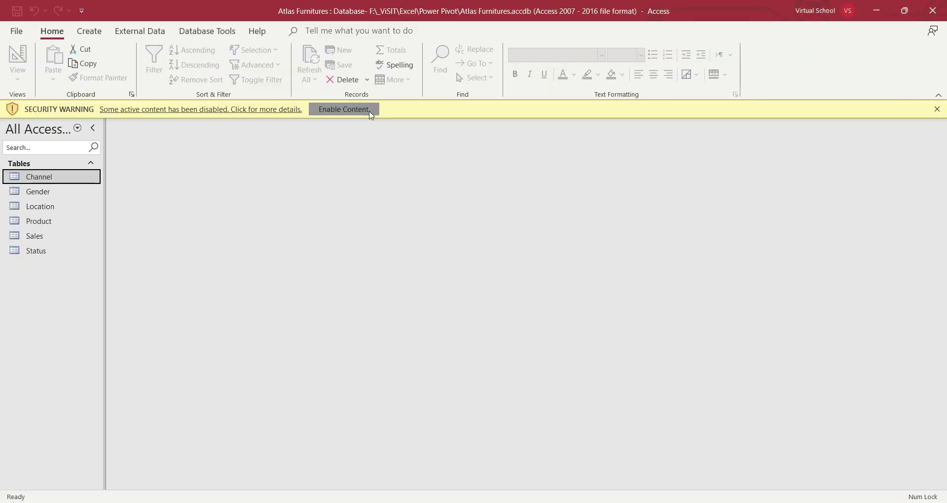
Step: Enable content and open the Channel, Gender, Product, Location, Sales and Status tables, showing Sales
{"action": "left_click", "coordinate": [370, 110]}
{"action": "left_click", "coordinate": [64, 160]}
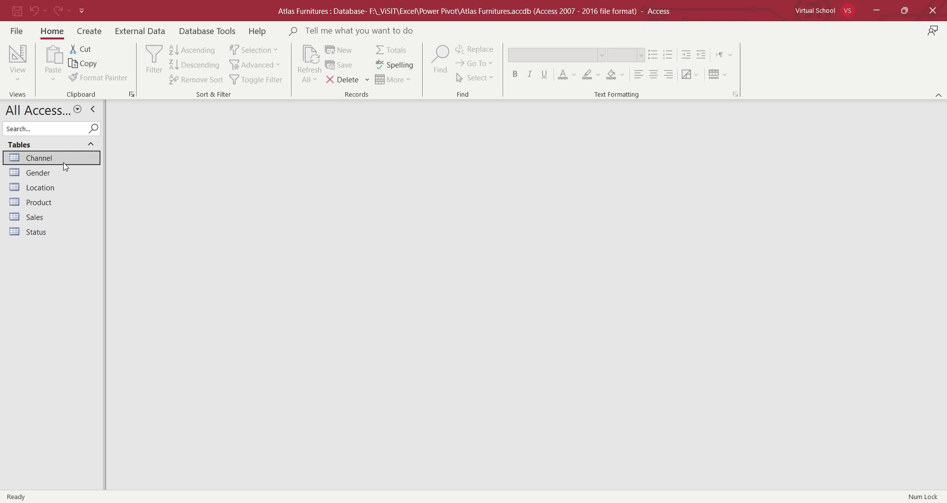
{"action": "double_click", "coordinate": [64, 160]}
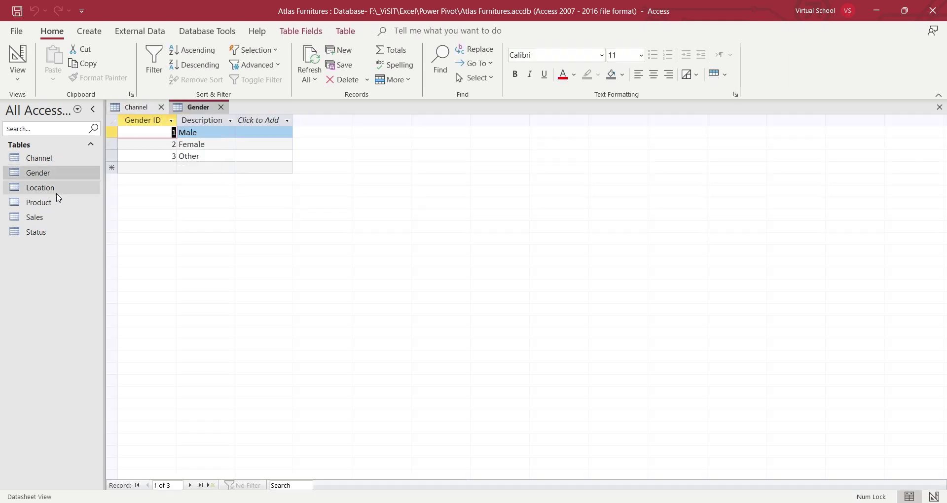
{"action": "double_click", "coordinate": [57, 201]}
{"action": "double_click", "coordinate": [39, 187]}
{"action": "double_click", "coordinate": [35, 217]}
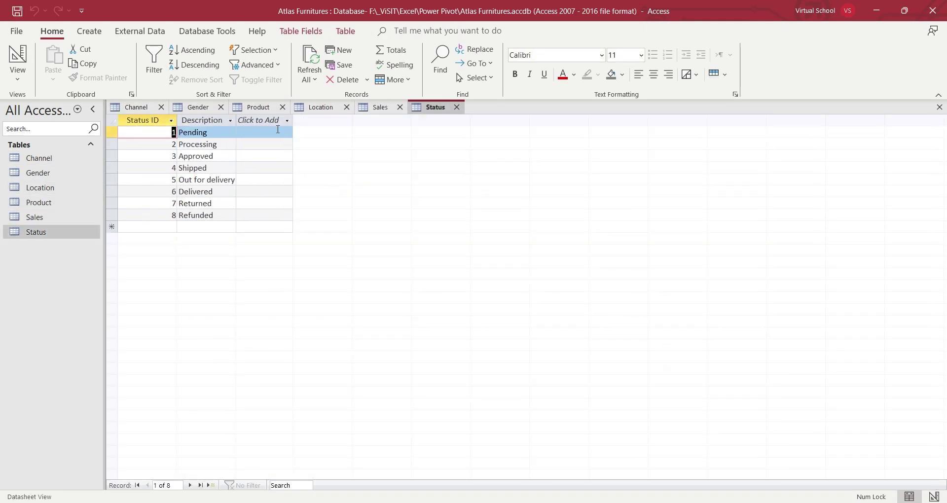
{"action": "left_click", "coordinate": [380, 107]}
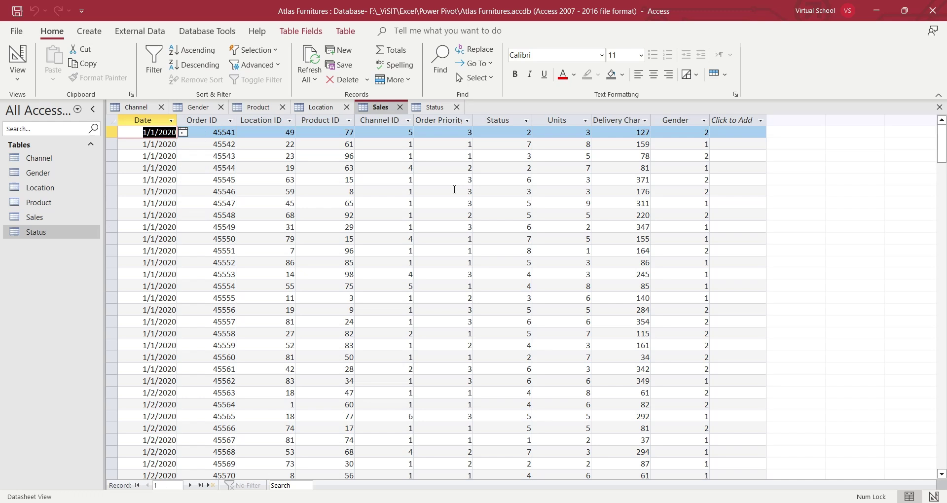
Step: Enable the Data Analysis add-ins for the blank workbook and close the empty Power Pivot window
{"action": "key", "text": "ctrl+End"}
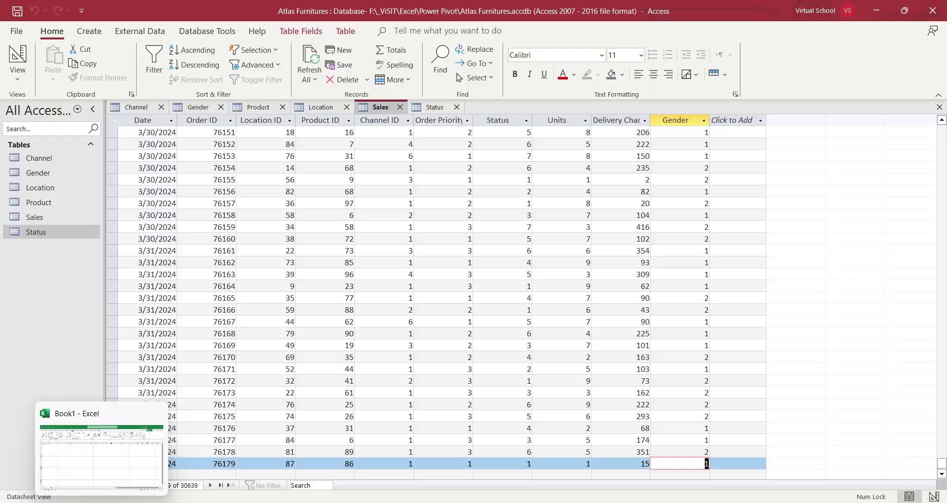
{"action": "left_click", "coordinate": [72, 444]}
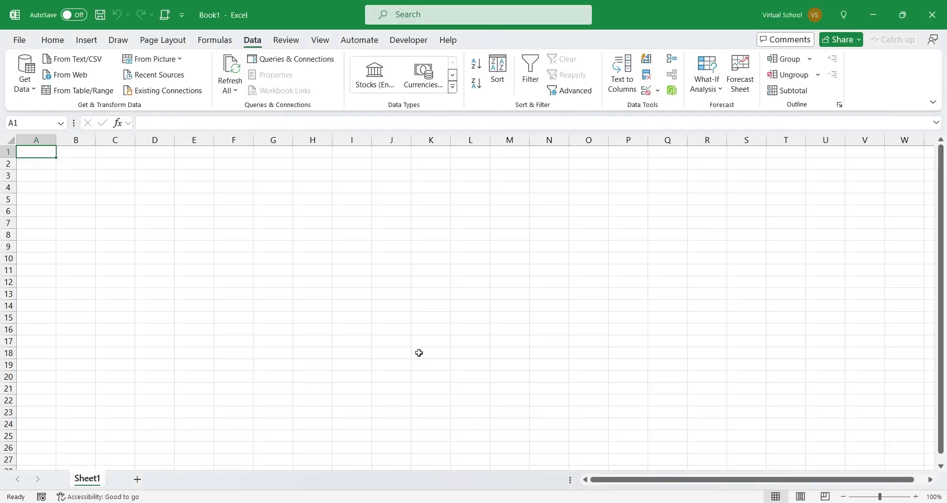
{"action": "left_click", "coordinate": [671, 91]}
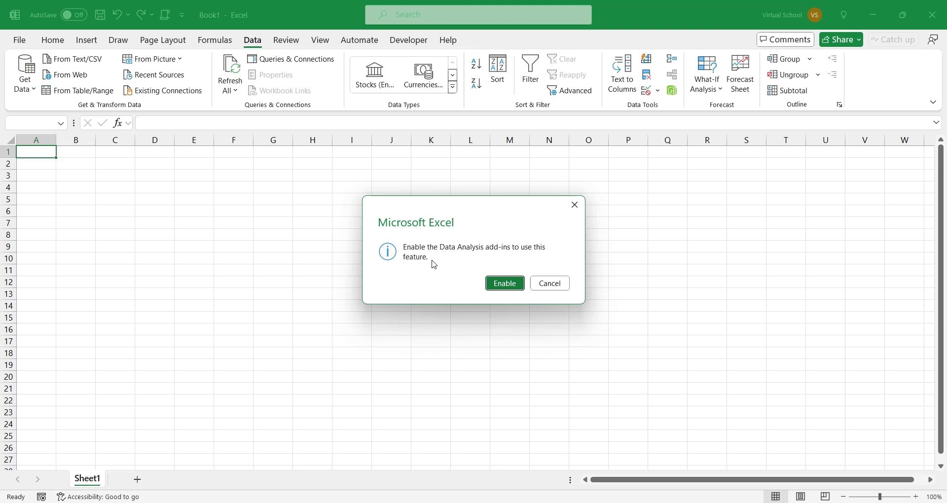
{"action": "left_click", "coordinate": [505, 291]}
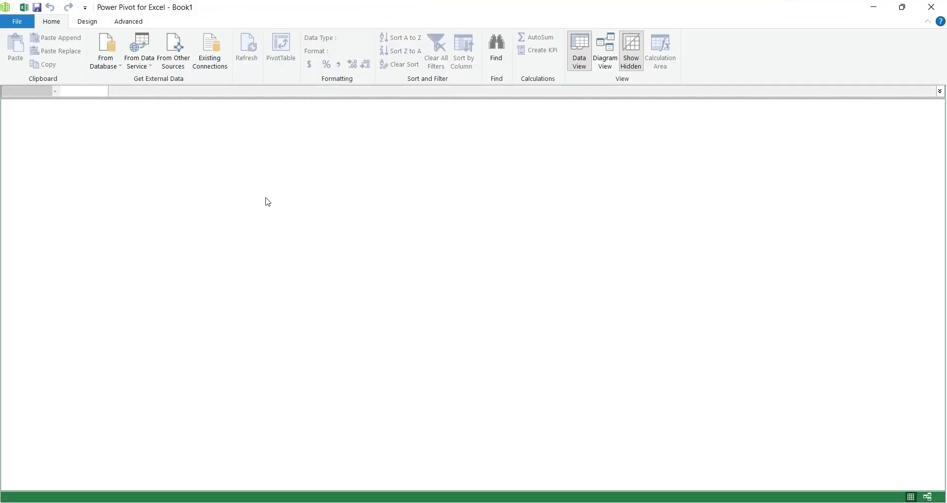
{"action": "left_click", "coordinate": [930, 7]}
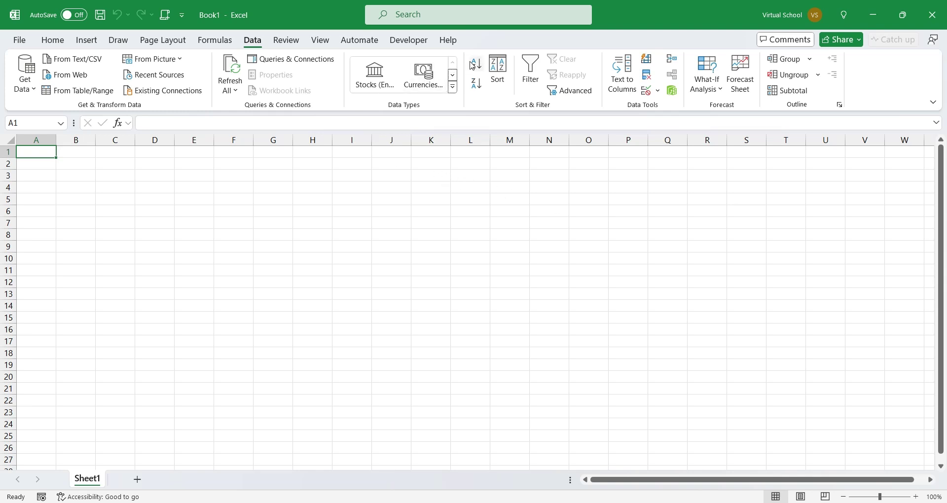
Step: Turn on the Power Pivot COM add-in
{"action": "left_click", "coordinate": [408, 39]}
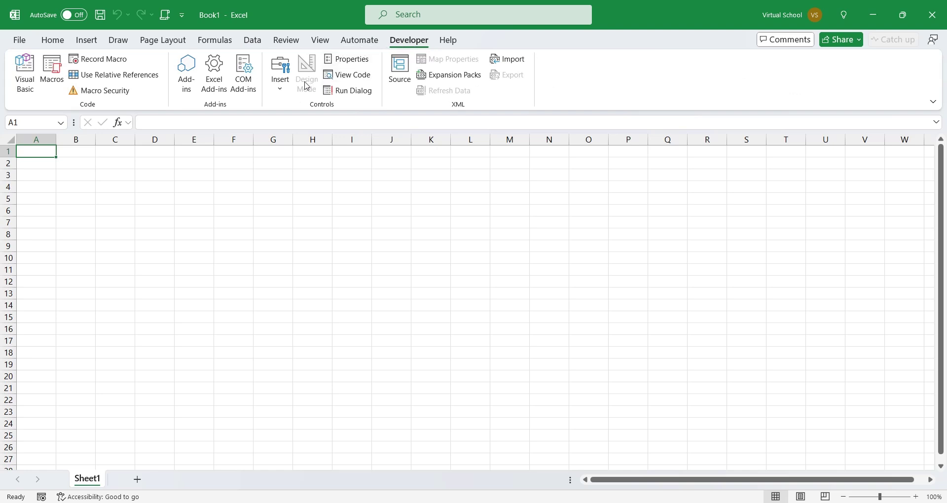
{"action": "left_click", "coordinate": [252, 94]}
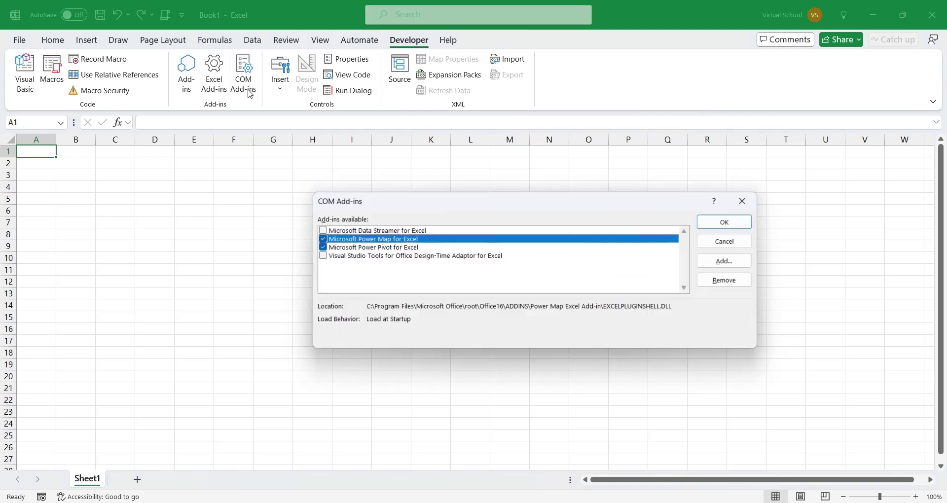
{"action": "left_click", "coordinate": [345, 249]}
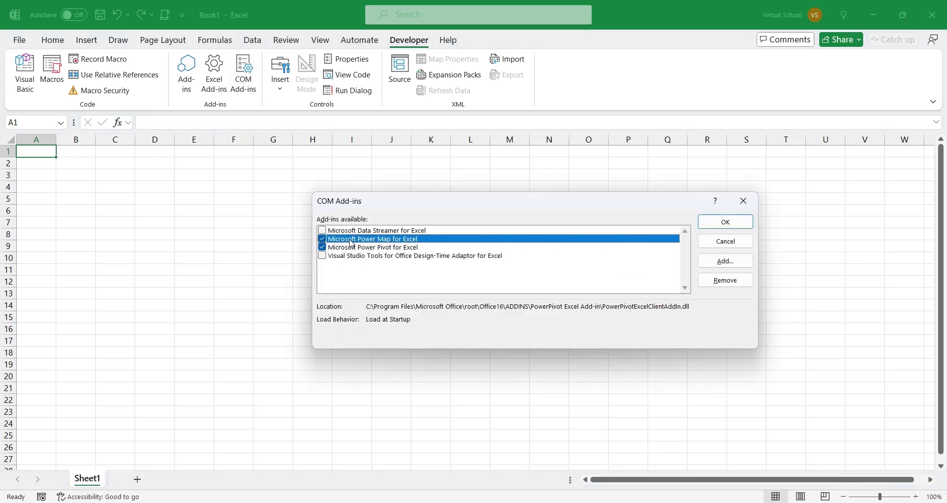
{"action": "left_click", "coordinate": [352, 247]}
{"action": "left_click", "coordinate": [727, 242]}
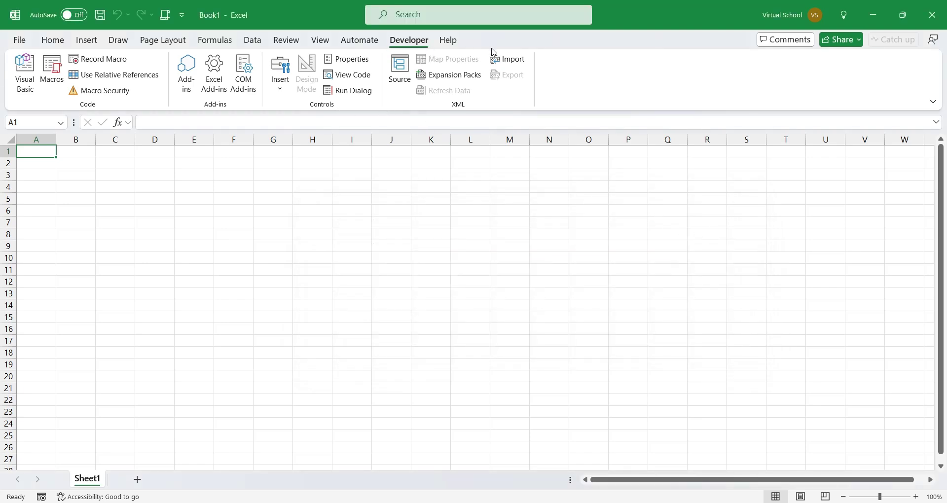
Step: Make the Power Pivot ribbon tab visible through Customize the Ribbon and show its commands
{"action": "right_click", "coordinate": [511, 45]}
{"action": "right_click", "coordinate": [640, 78]}
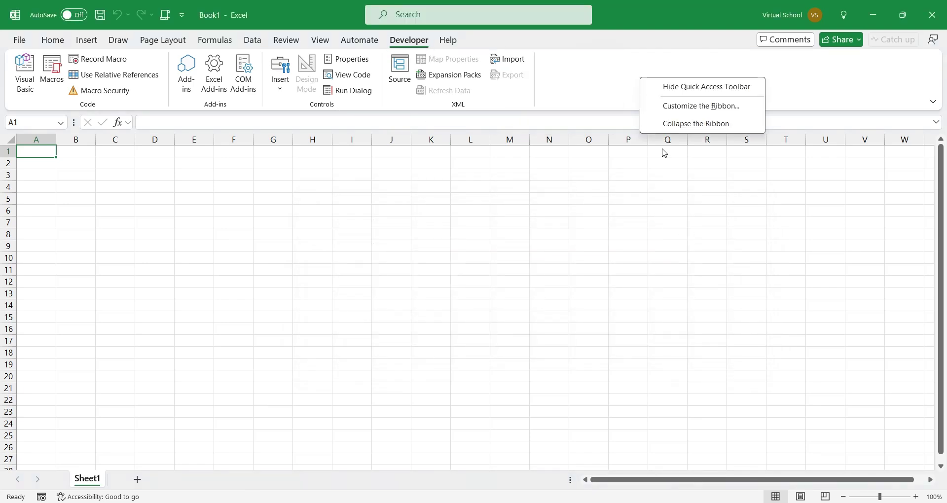
{"action": "left_click", "coordinate": [679, 108]}
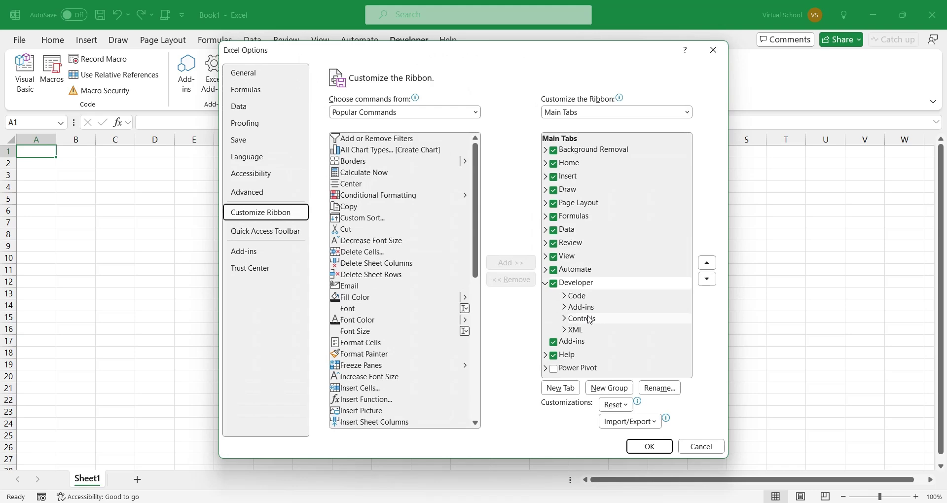
{"action": "left_click", "coordinate": [545, 368]}
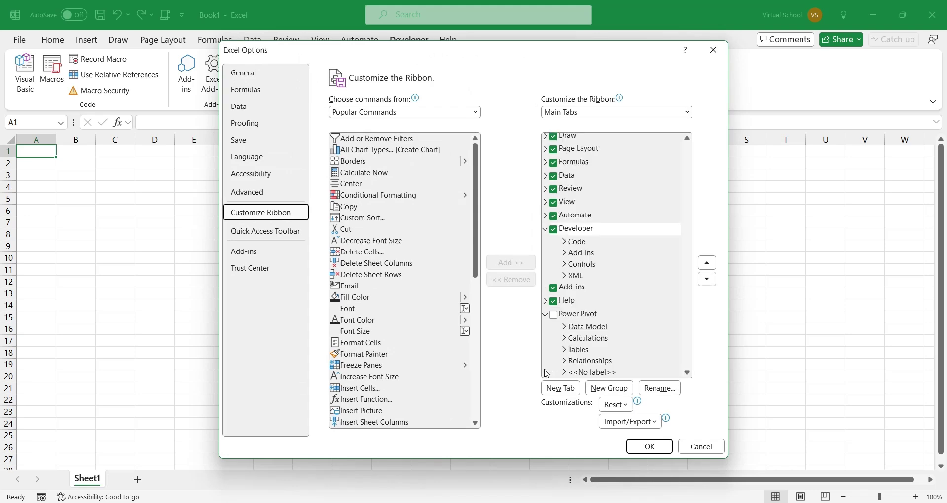
{"action": "left_click", "coordinate": [553, 314]}
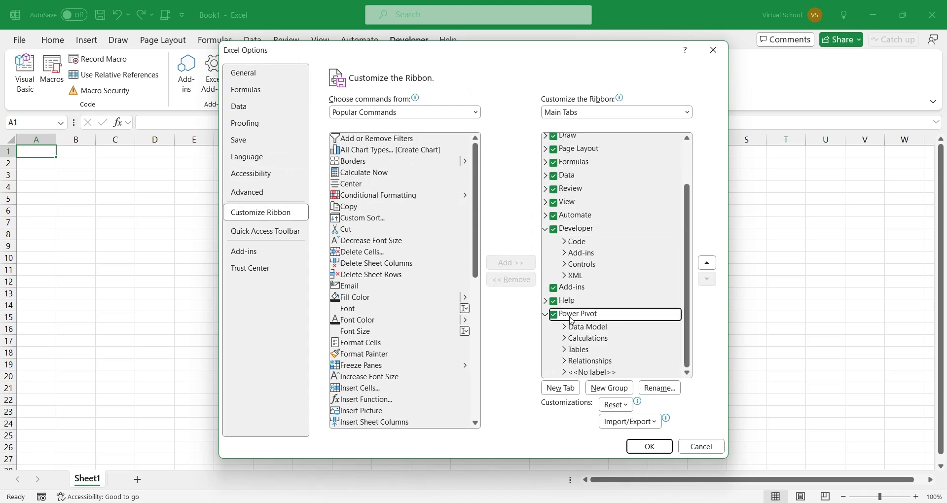
{"action": "left_click", "coordinate": [646, 446]}
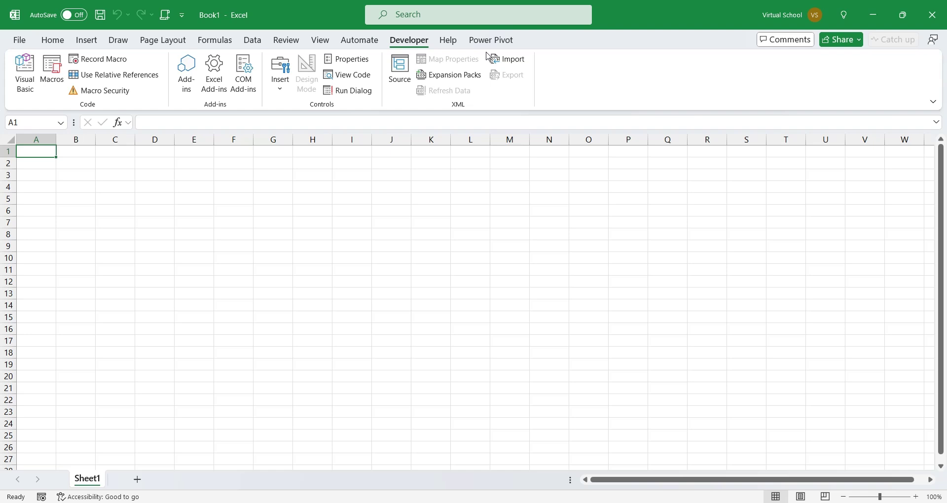
{"action": "left_click", "coordinate": [491, 40]}
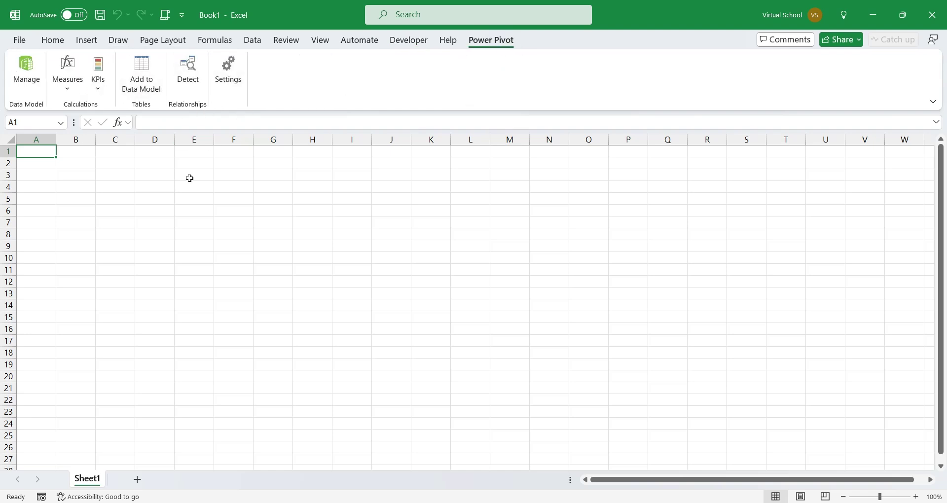
Step: Start a Power Pivot import from Access and select the Atlas Furnitures database file
{"action": "left_click", "coordinate": [26, 69]}
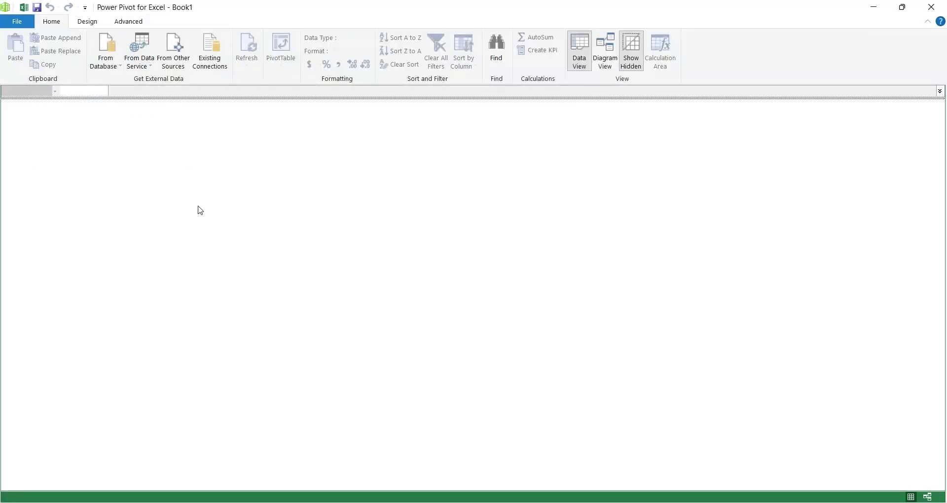
{"action": "left_click", "coordinate": [109, 68]}
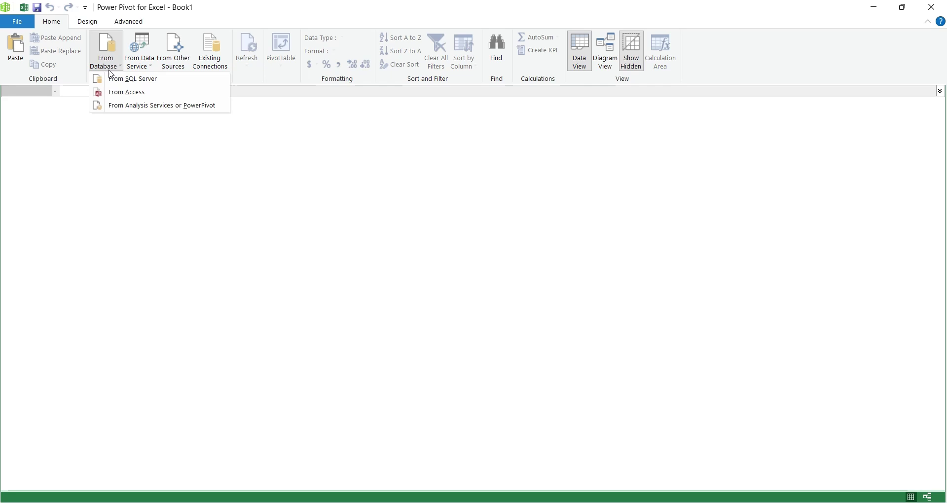
{"action": "left_click", "coordinate": [120, 94]}
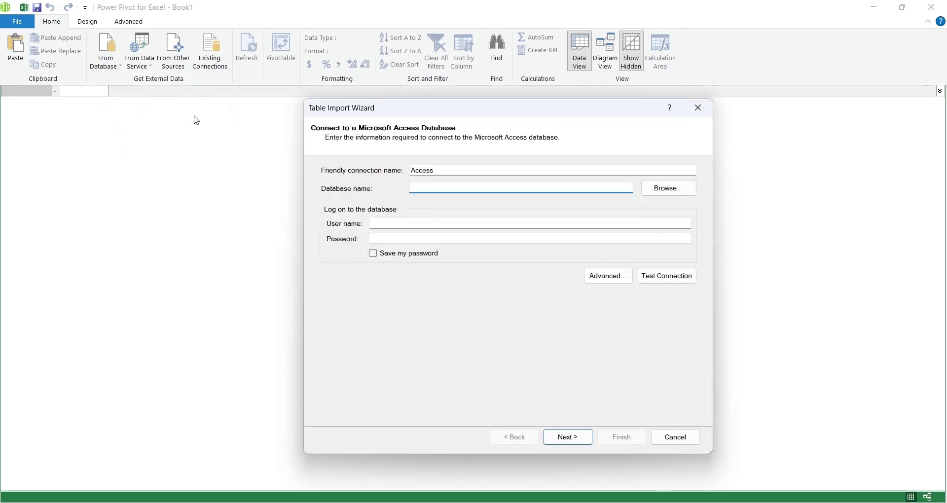
{"action": "left_click", "coordinate": [660, 194]}
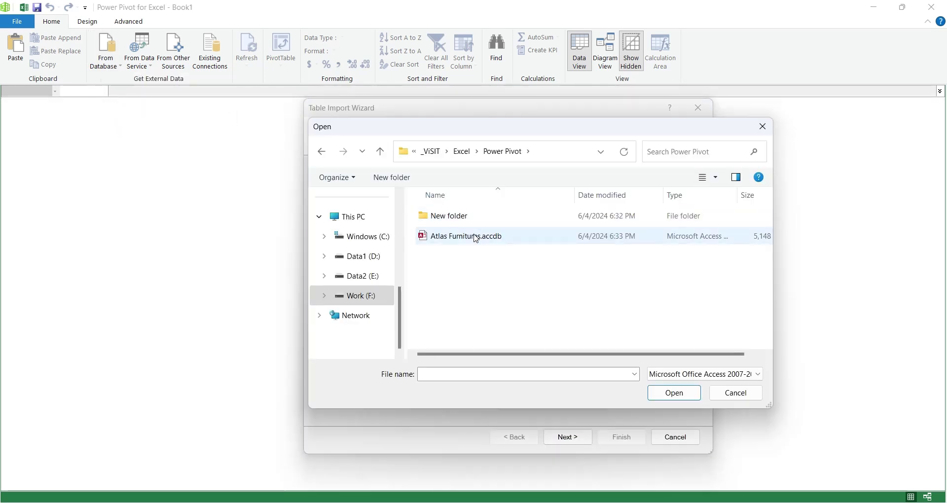
{"action": "double_click", "coordinate": [475, 236]}
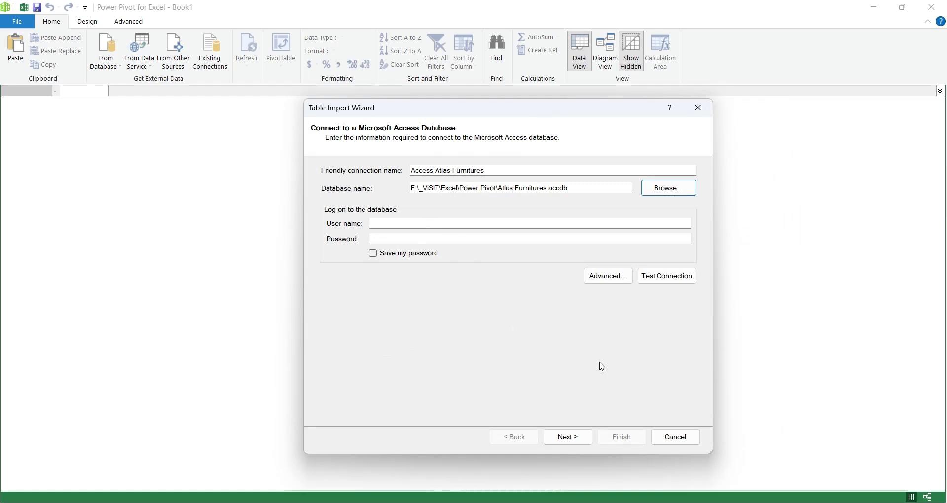
Step: Test the database connection successfully and continue to the import method choice
{"action": "left_click", "coordinate": [572, 435]}
{"action": "left_click", "coordinate": [663, 279]}
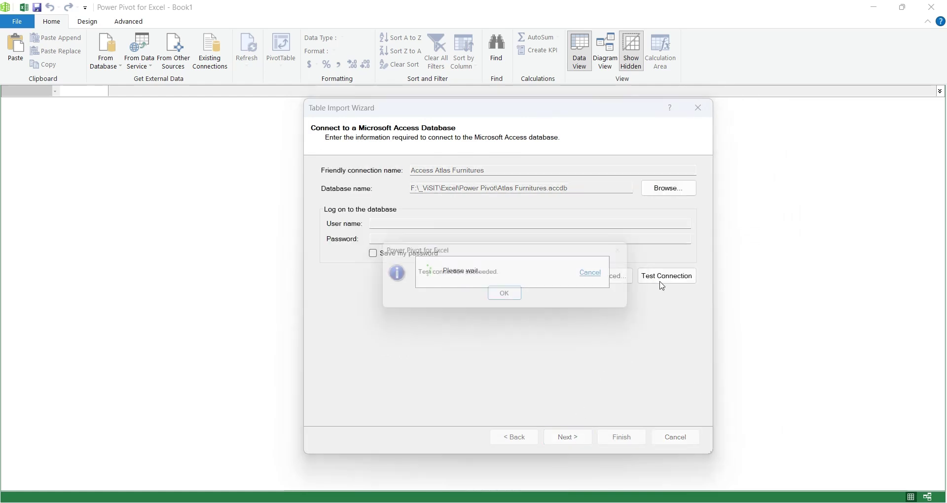
{"action": "left_click", "coordinate": [504, 302]}
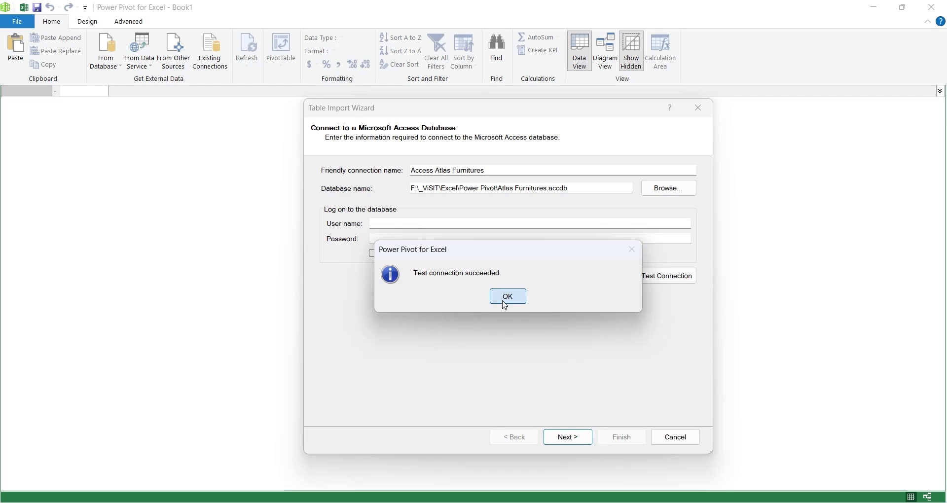
{"action": "left_click", "coordinate": [577, 438]}
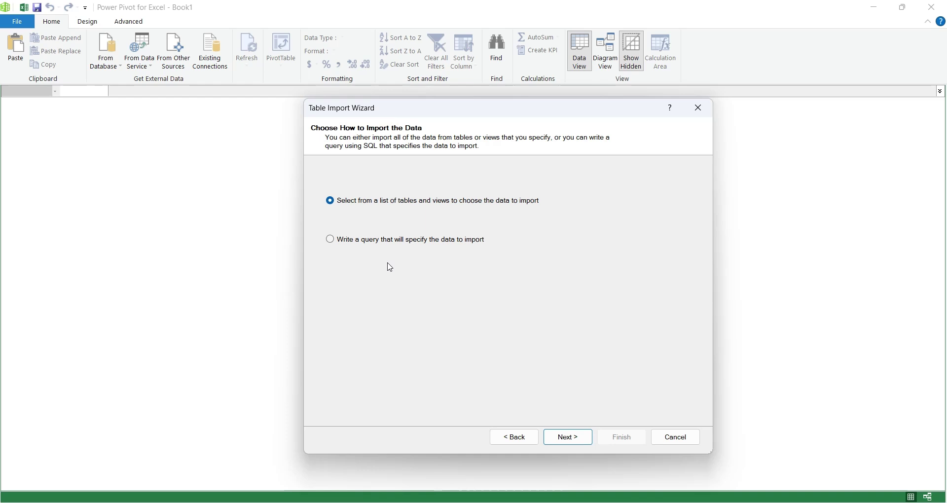
Step: Tick Channel, Gender, Location, Product, Sales and Status for import, previewing Status without changes
{"action": "left_click", "coordinate": [577, 437]}
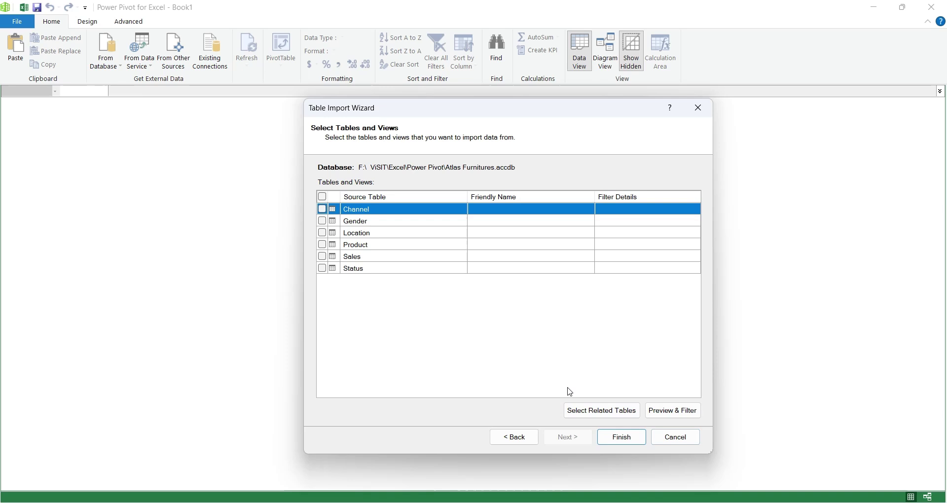
{"action": "left_click", "coordinate": [322, 208]}
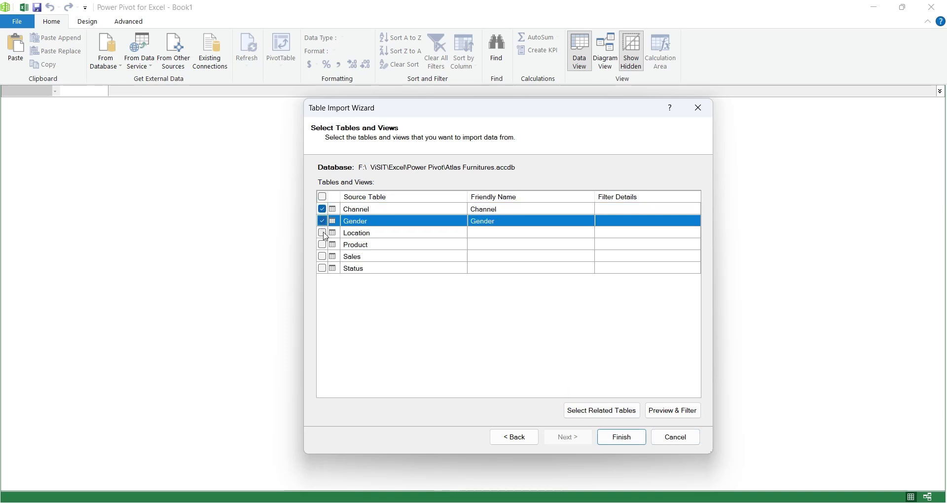
{"action": "left_click", "coordinate": [322, 232]}
{"action": "left_click", "coordinate": [322, 244]}
{"action": "left_click", "coordinate": [322, 268]}
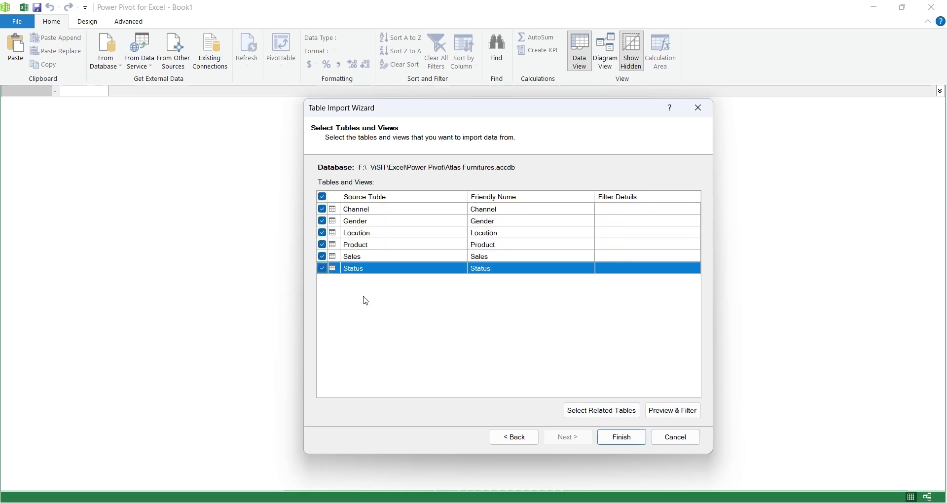
{"action": "left_click", "coordinate": [670, 410]}
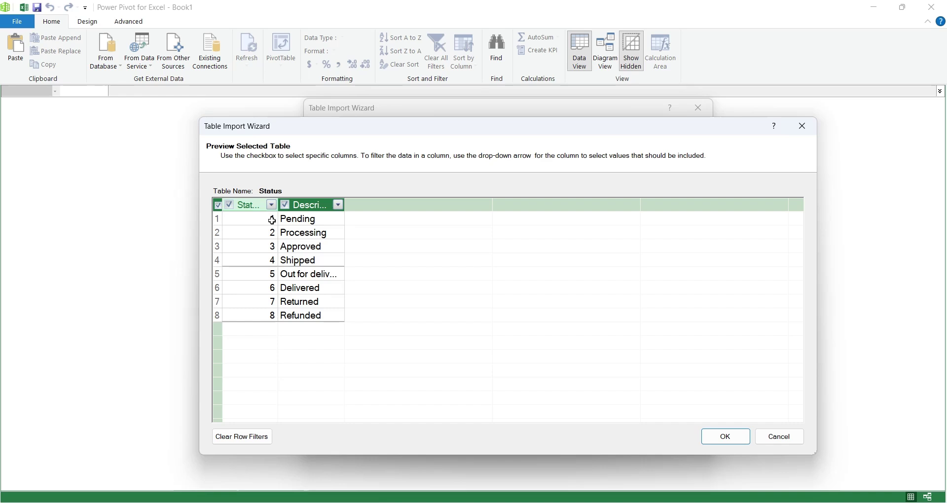
{"action": "left_click", "coordinate": [780, 439]}
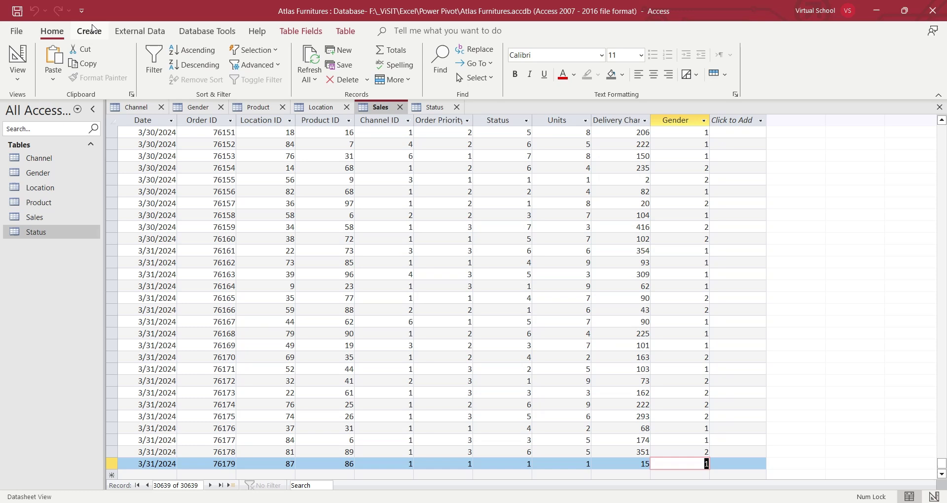
Step: Open the Access Relationships layout, then finish the six-table Power Pivot import
{"action": "left_click", "coordinate": [306, 34]}
{"action": "left_click", "coordinate": [340, 33]}
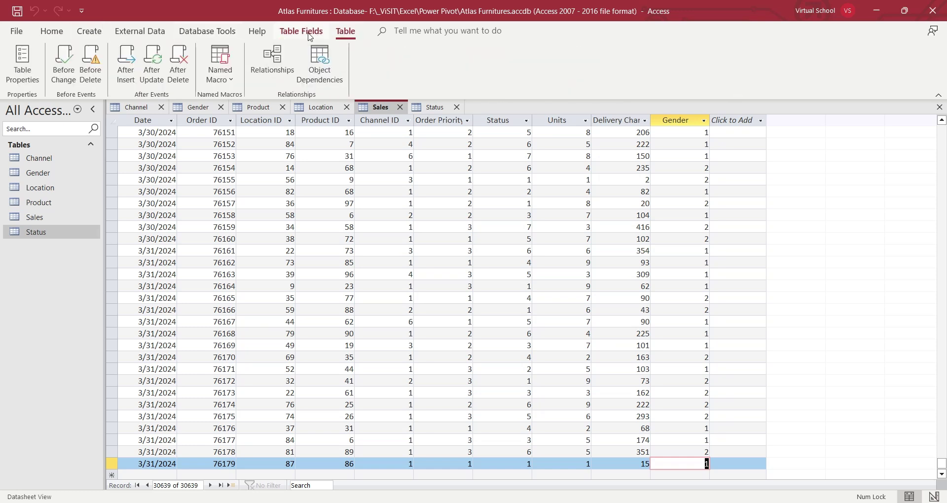
{"action": "left_click", "coordinate": [269, 64]}
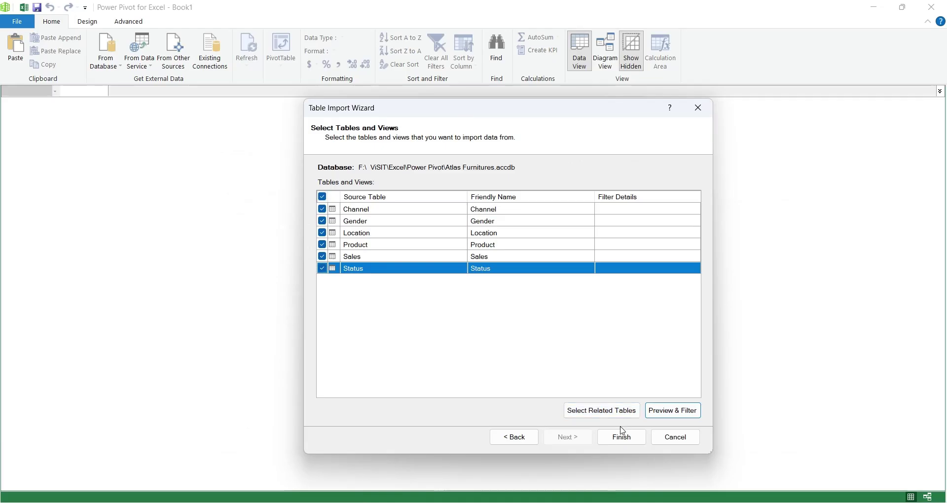
{"action": "left_click", "coordinate": [620, 432]}
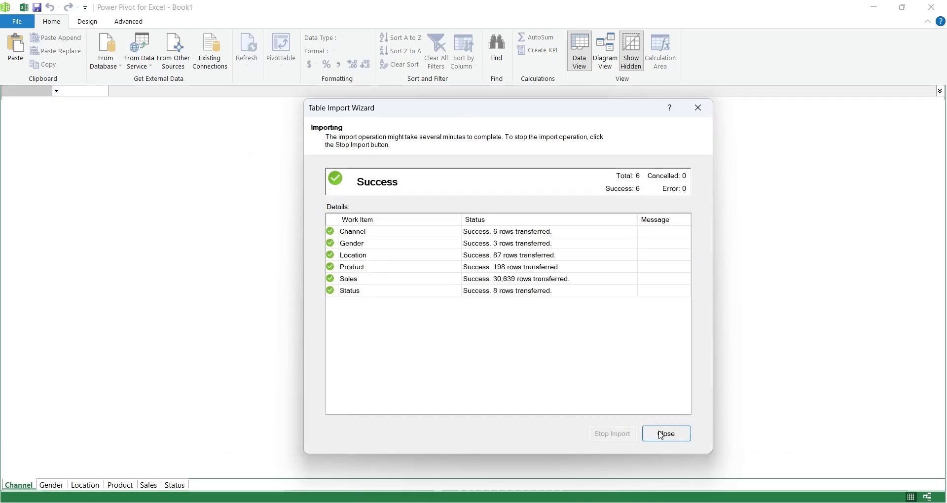
Step: Check the imported Gender, Location, Product, Sales and Status data, then show the diagram
{"action": "left_click", "coordinate": [665, 434]}
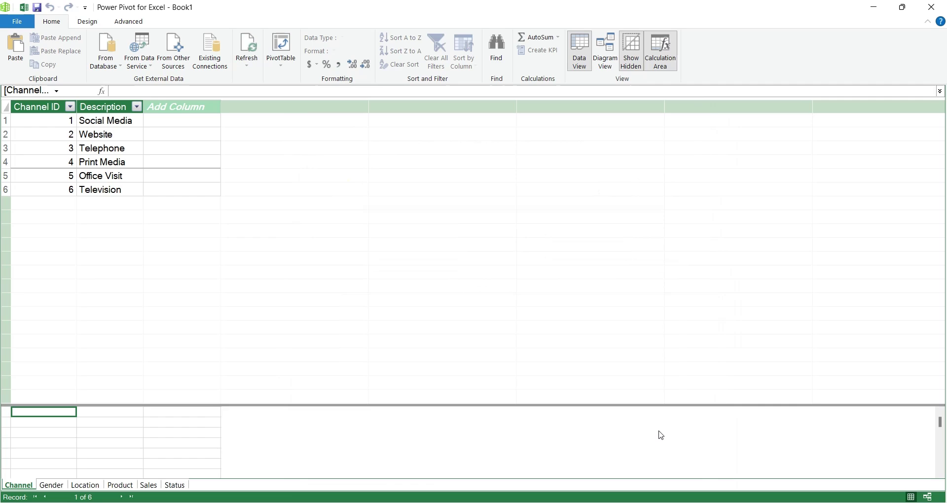
{"action": "left_click", "coordinate": [51, 485]}
{"action": "left_click", "coordinate": [84, 485]}
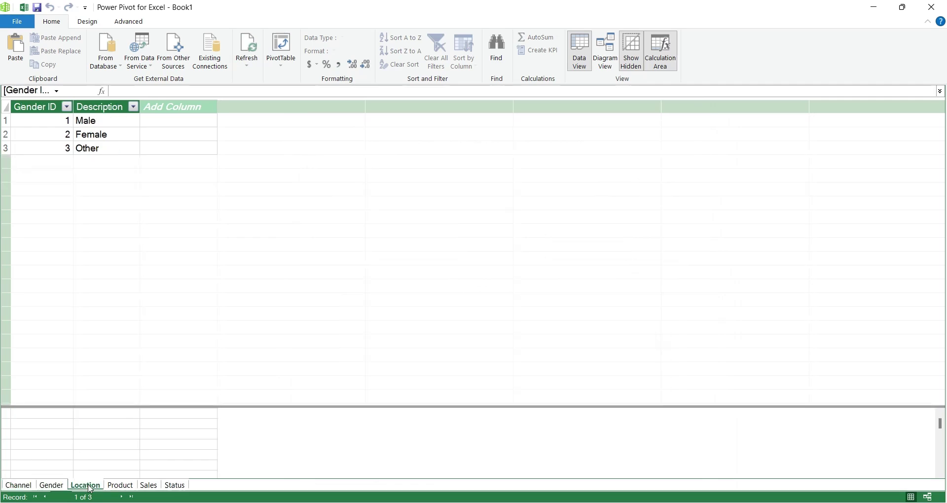
{"action": "left_click", "coordinate": [120, 485]}
{"action": "left_click", "coordinate": [148, 484]}
{"action": "left_click", "coordinate": [174, 484]}
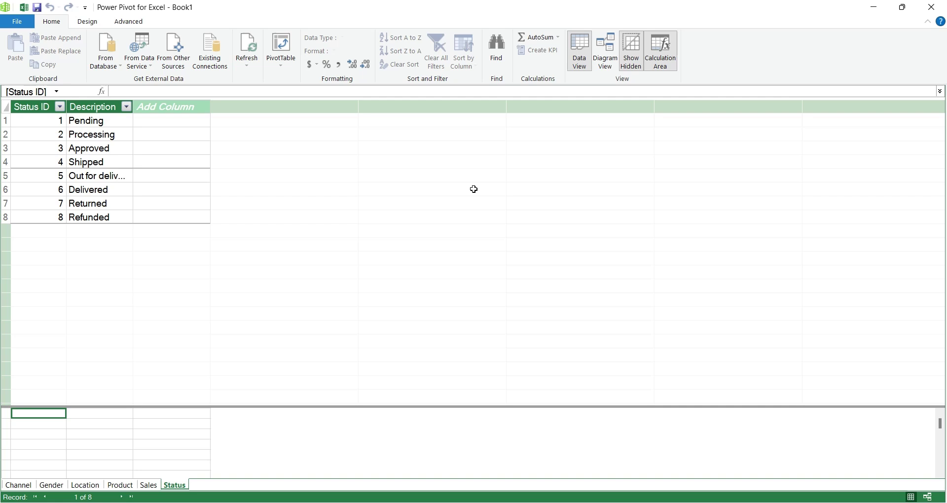
{"action": "left_click", "coordinate": [612, 69]}
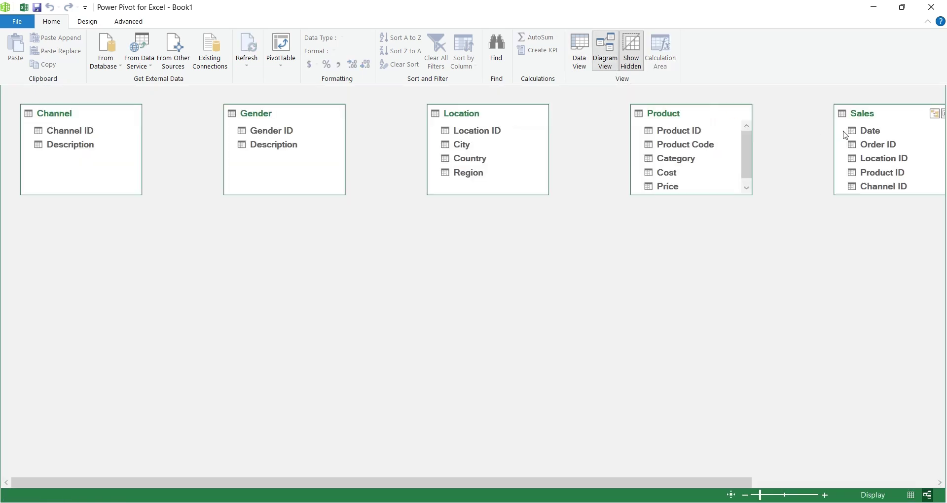
Step: Arrange the diagram: Status under Gender, Sales under Location, Product under Channel, Sales enlarged
{"action": "left_click_drag", "start_coordinate": [693, 482], "coordinate": [862, 480]}
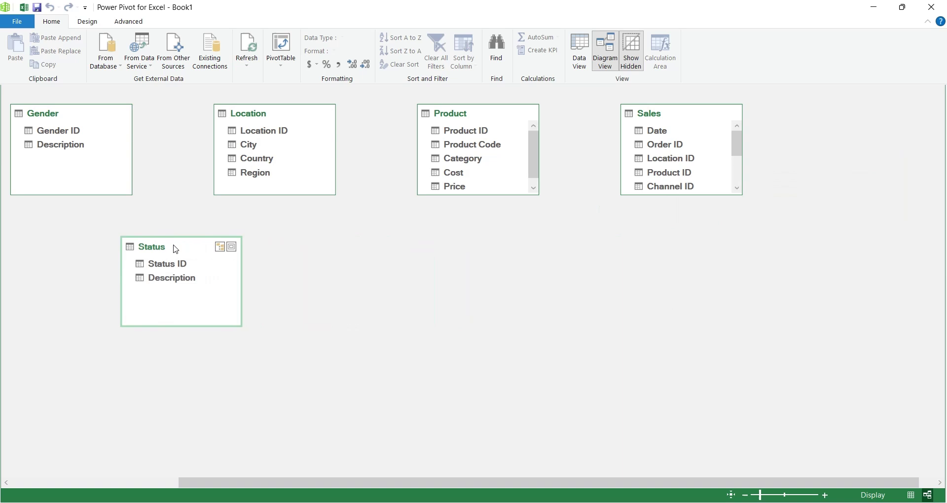
{"action": "left_click_drag", "start_coordinate": [889, 116], "coordinate": [74, 239]}
{"action": "left_click_drag", "start_coordinate": [823, 123], "coordinate": [419, 235]}
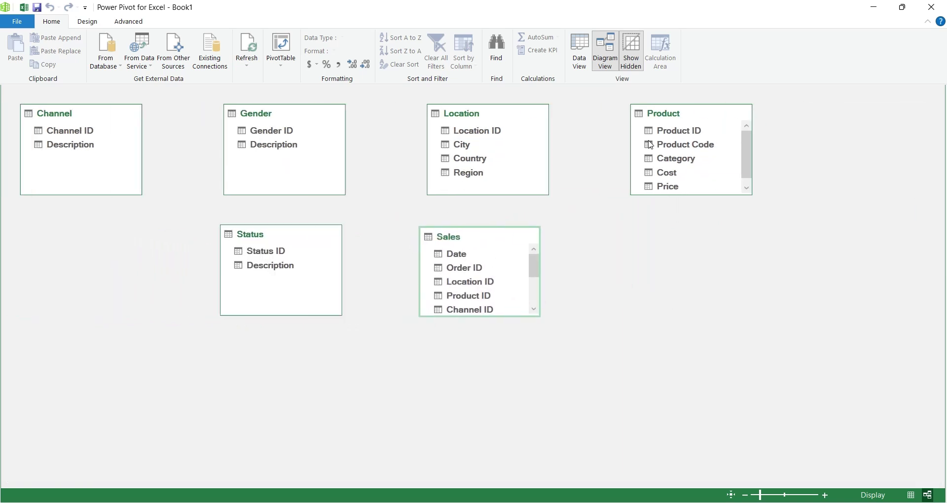
{"action": "left_click_drag", "start_coordinate": [666, 114], "coordinate": [56, 225]}
{"action": "left_click_drag", "start_coordinate": [95, 306], "coordinate": [94, 322]}
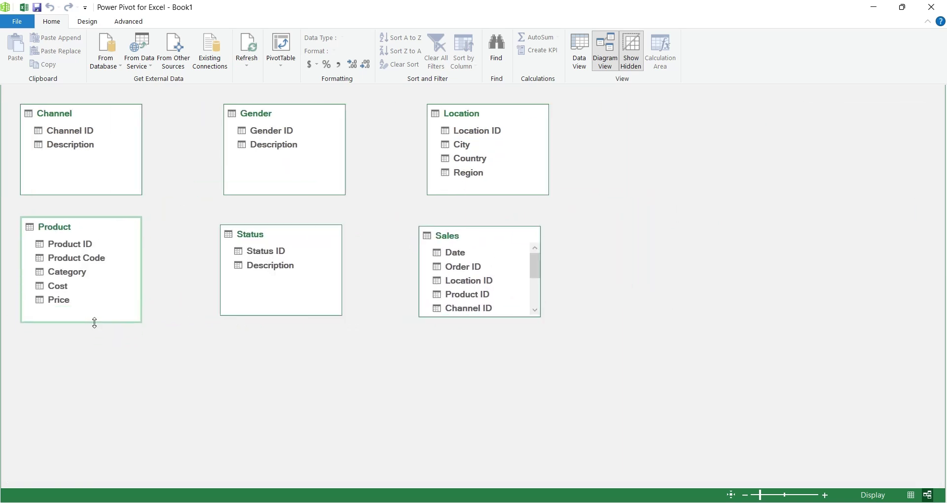
{"action": "left_click_drag", "start_coordinate": [493, 317], "coordinate": [491, 401]}
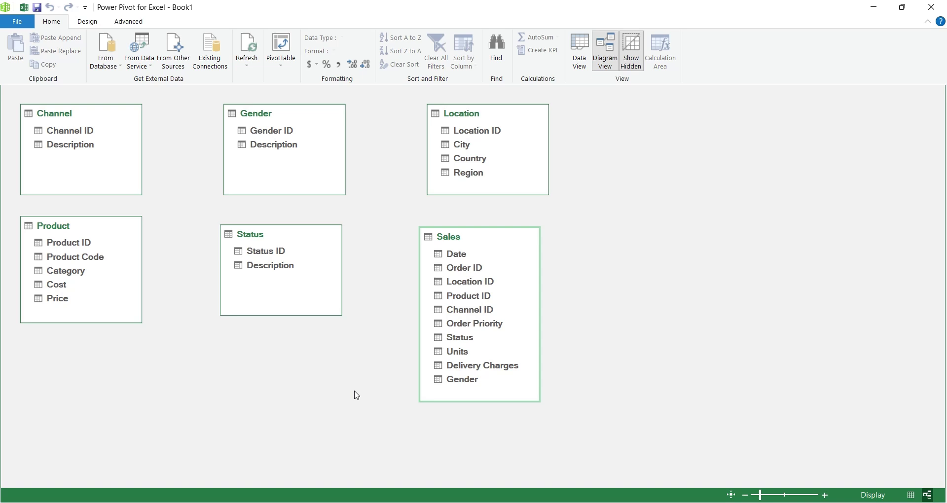
Step: Relate Sales to Channel, Gender, Location, Product and Status by their IDs, then return to Data View
{"action": "left_click_drag", "start_coordinate": [74, 133], "coordinate": [460, 307]}
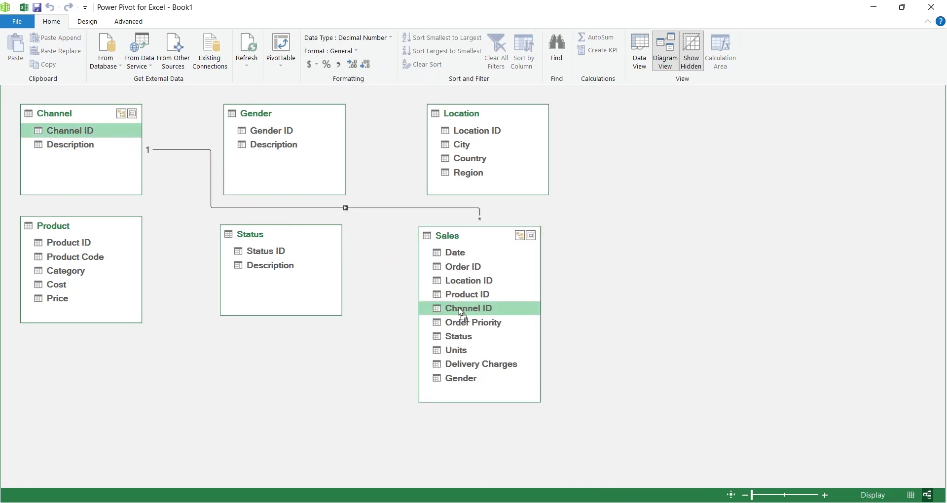
{"action": "mouse_move", "coordinate": [285, 130]}
{"action": "left_mouse_down"}
{"action": "mouse_move", "coordinate": [381, 201]}
{"action": "mouse_move", "coordinate": [458, 378]}
{"action": "left_mouse_up"}
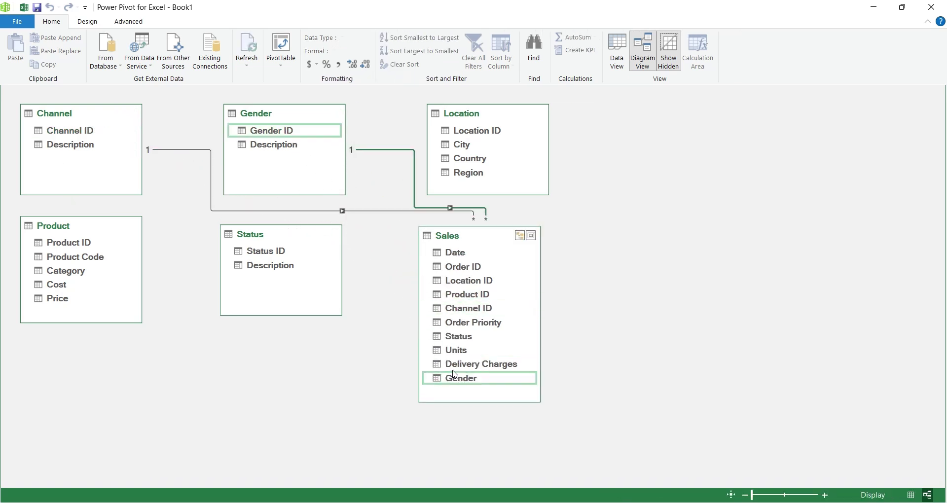
{"action": "mouse_move", "coordinate": [471, 130]}
{"action": "left_mouse_down"}
{"action": "mouse_move", "coordinate": [445, 135]}
{"action": "mouse_move", "coordinate": [468, 280]}
{"action": "left_mouse_up"}
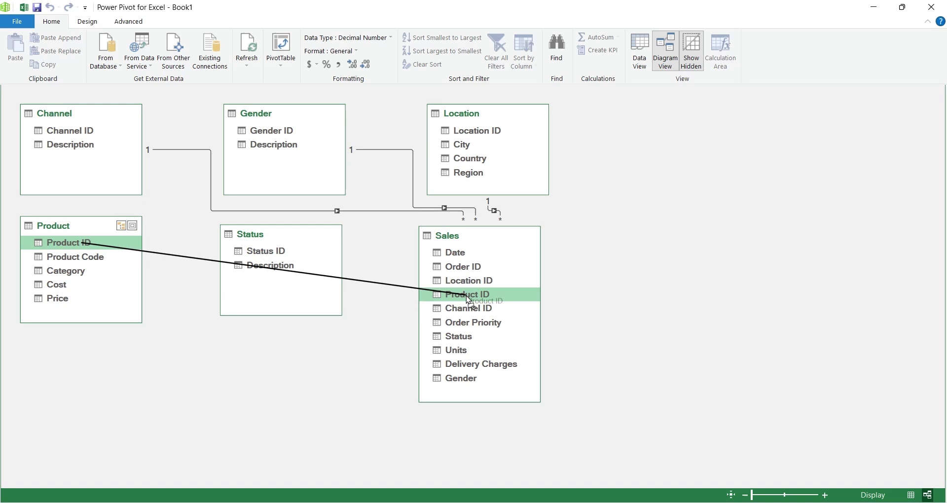
{"action": "left_click_drag", "start_coordinate": [78, 242], "coordinate": [467, 294]}
{"action": "mouse_move", "coordinate": [266, 251]}
{"action": "left_mouse_down"}
{"action": "mouse_move", "coordinate": [390, 272]}
{"action": "mouse_move", "coordinate": [459, 336]}
{"action": "left_mouse_up"}
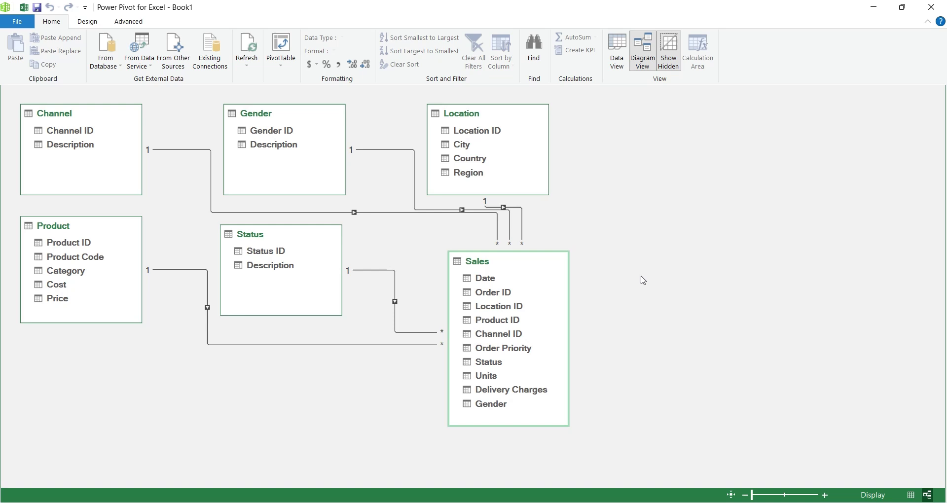
{"action": "left_click", "coordinate": [643, 280]}
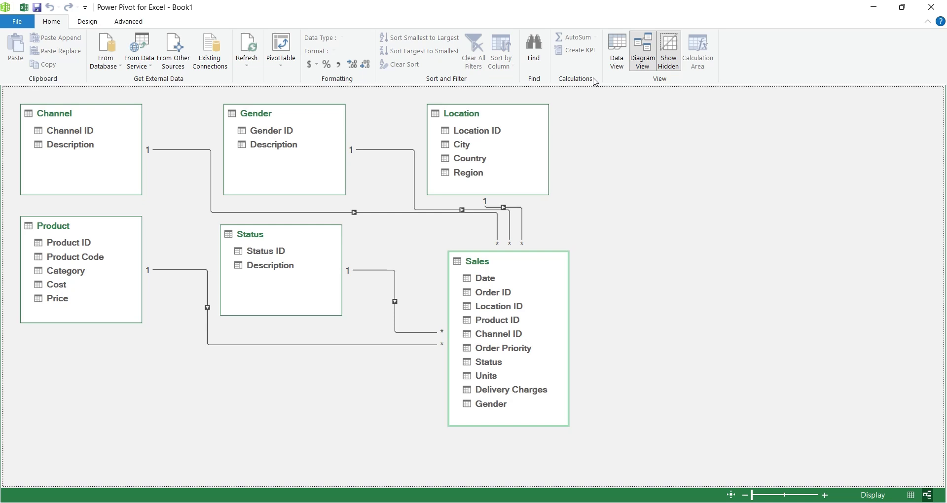
{"action": "left_click", "coordinate": [610, 66]}
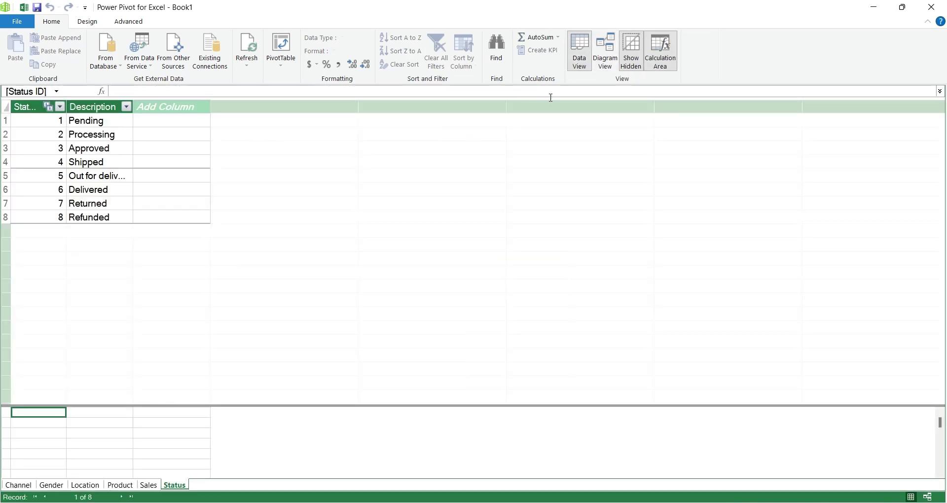
Step: Add a calculated column =RELATED('Product'[Cost]) to the Sales table
{"action": "left_click", "coordinate": [93, 25]}
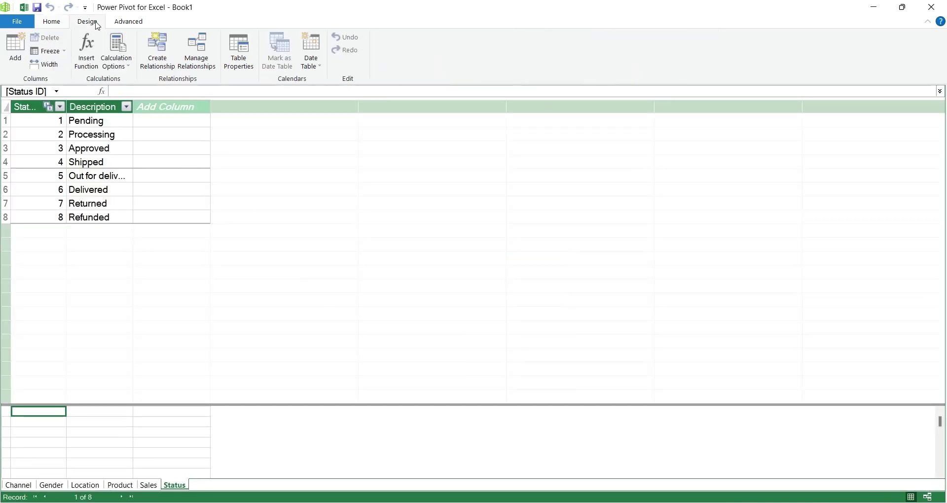
{"action": "left_click", "coordinate": [22, 64]}
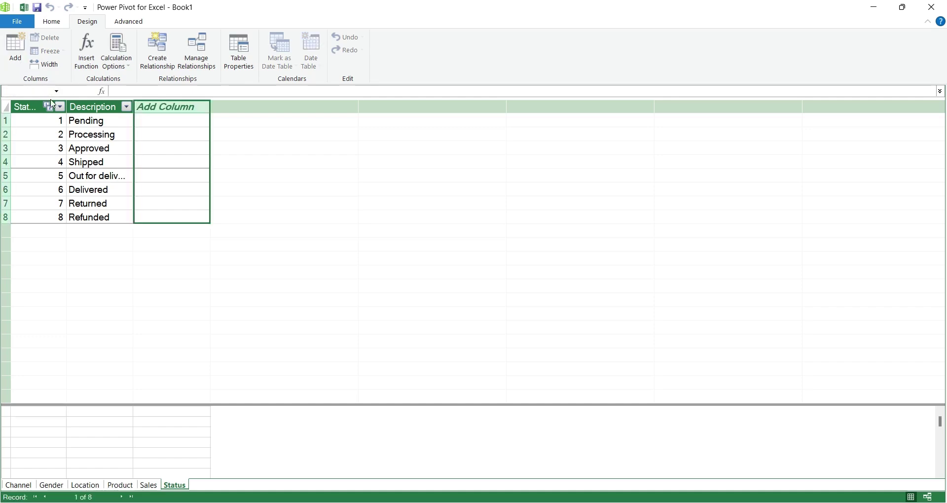
{"action": "left_click", "coordinate": [155, 484]}
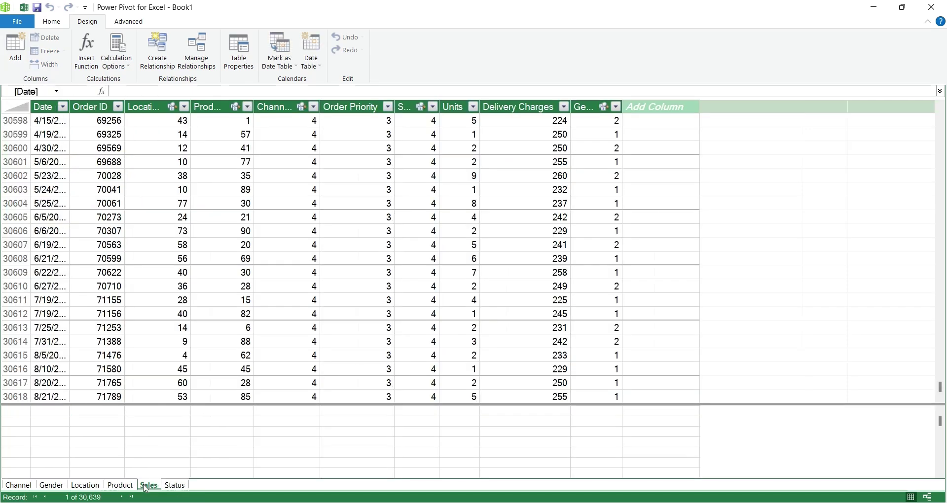
{"action": "left_click", "coordinate": [120, 485]}
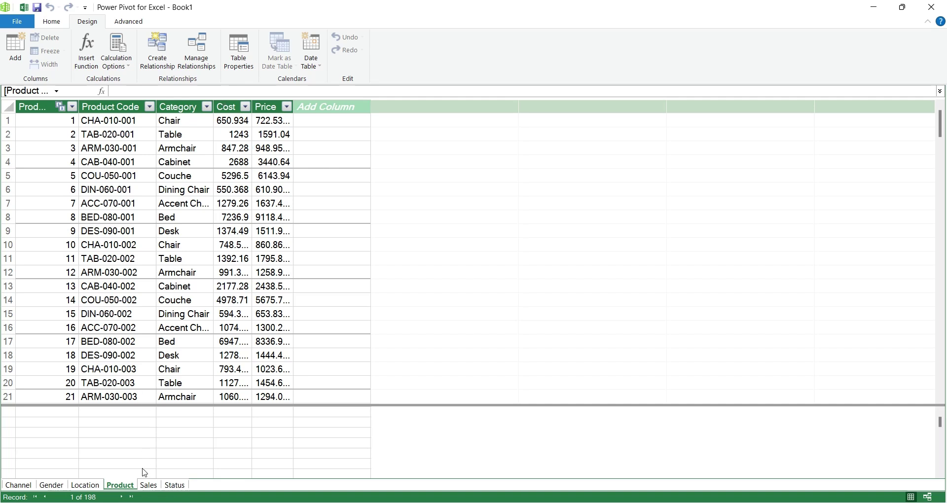
{"action": "left_click", "coordinate": [149, 484]}
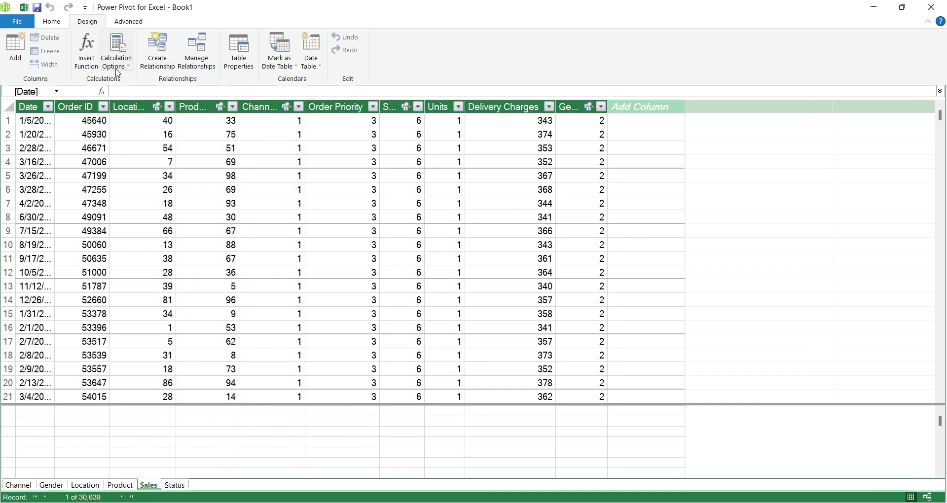
{"action": "left_click", "coordinate": [15, 49]}
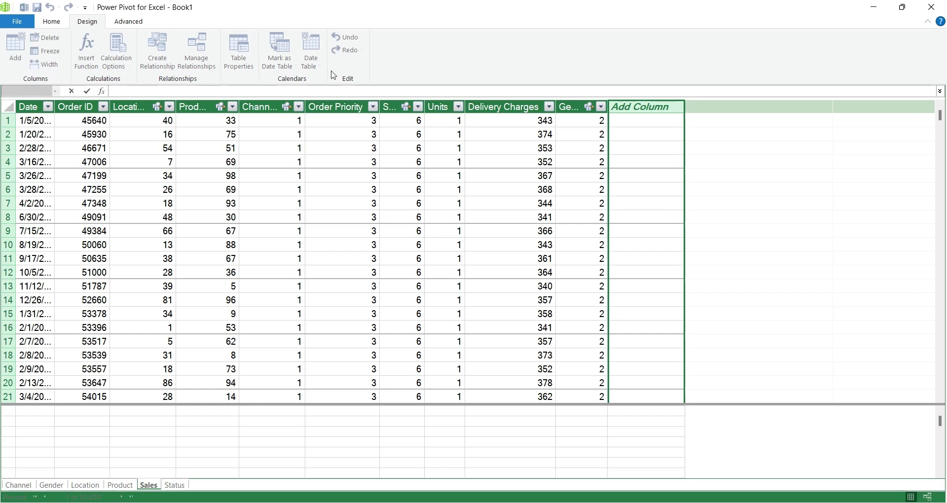
{"action": "type", "text": "="}
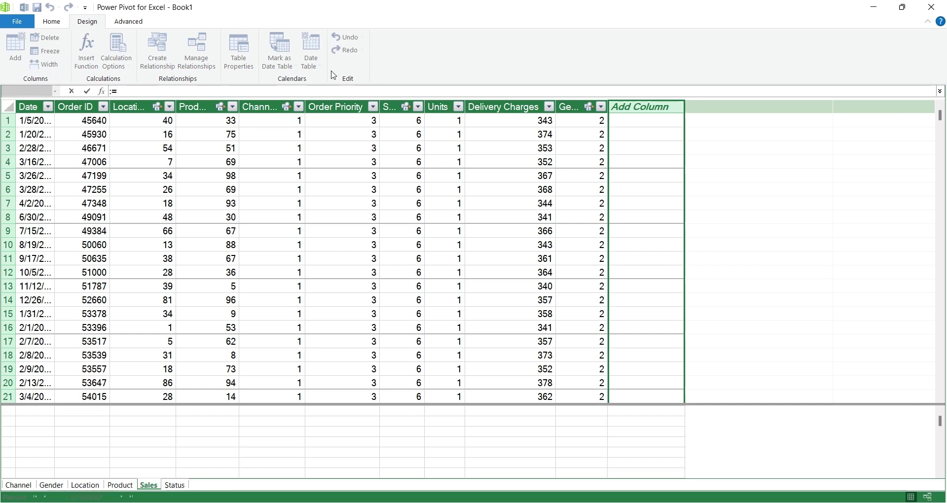
{"action": "type", "text": "rel"}
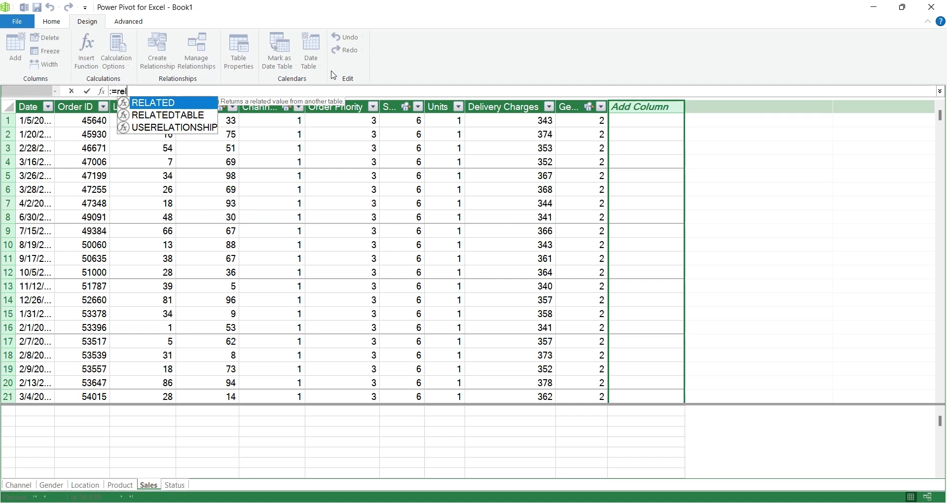
{"action": "type", "text": "ated("}
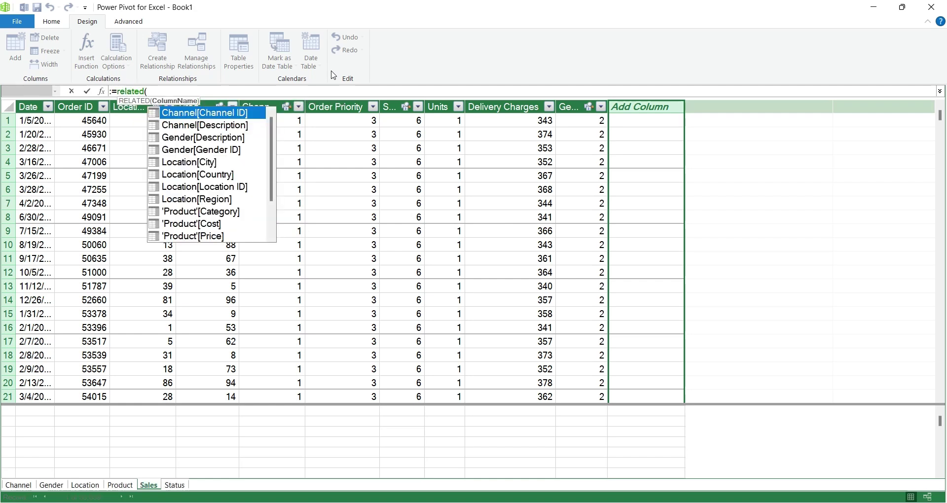
{"action": "type", "text": "cost"}
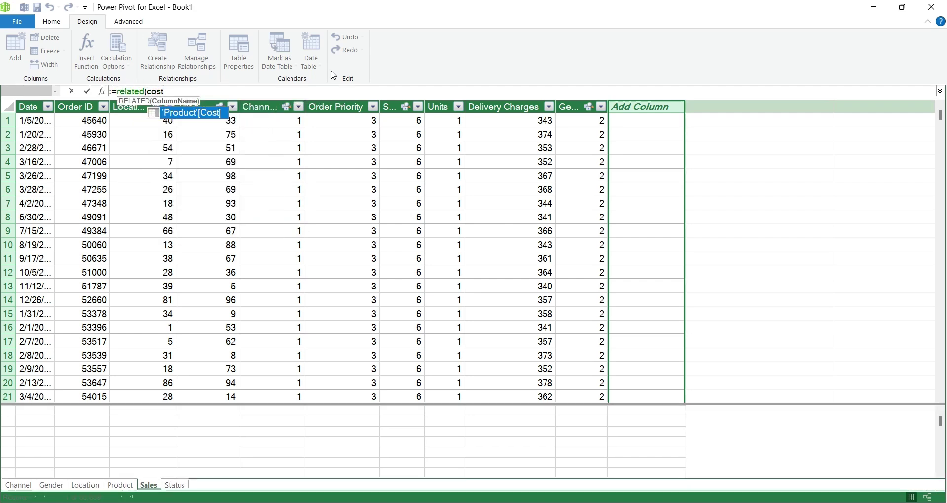
{"action": "double_click", "coordinate": [198, 112]}
{"action": "type", "text": ")"}
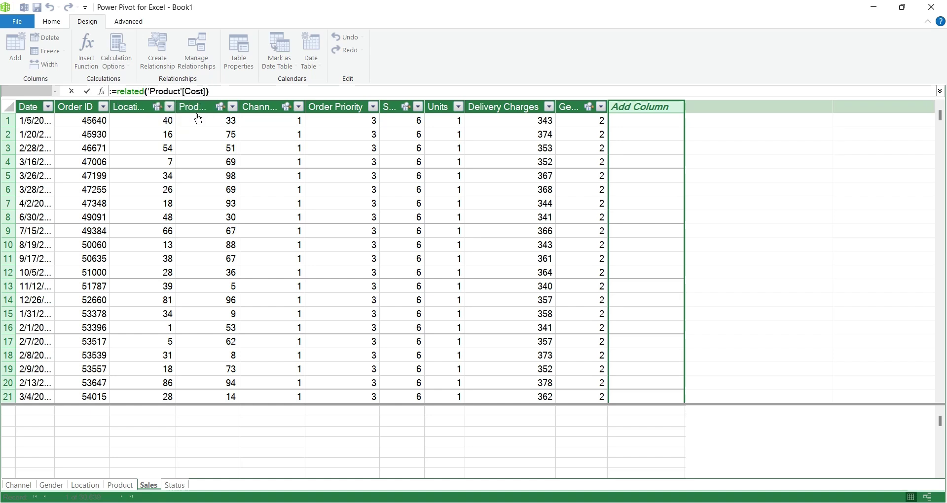
{"action": "key", "text": "Return"}
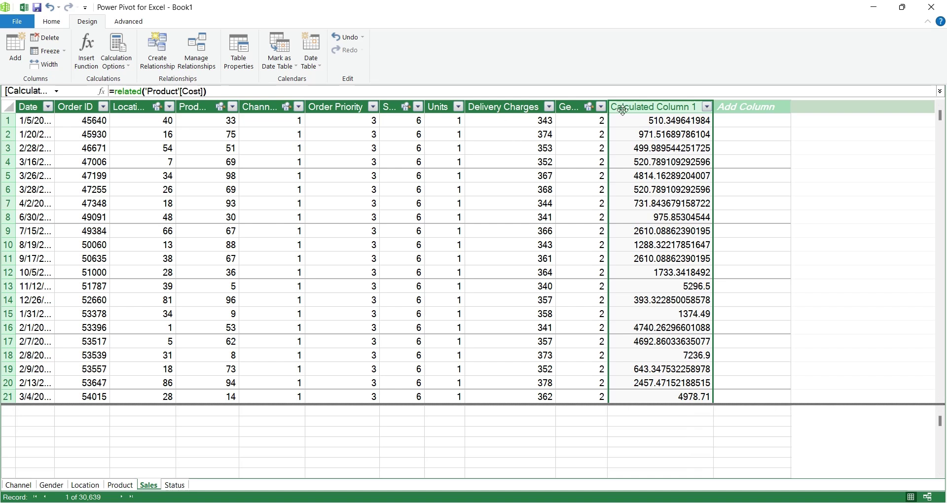
Step: Rename the new calculated column to Cost
{"action": "double_click", "coordinate": [631, 108]}
{"action": "type", "text": "Cost"}
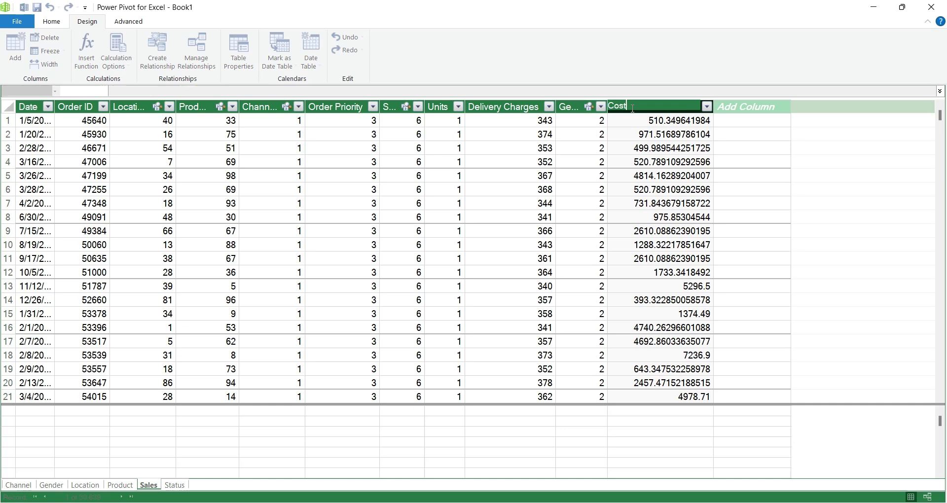
{"action": "key", "text": "Return"}
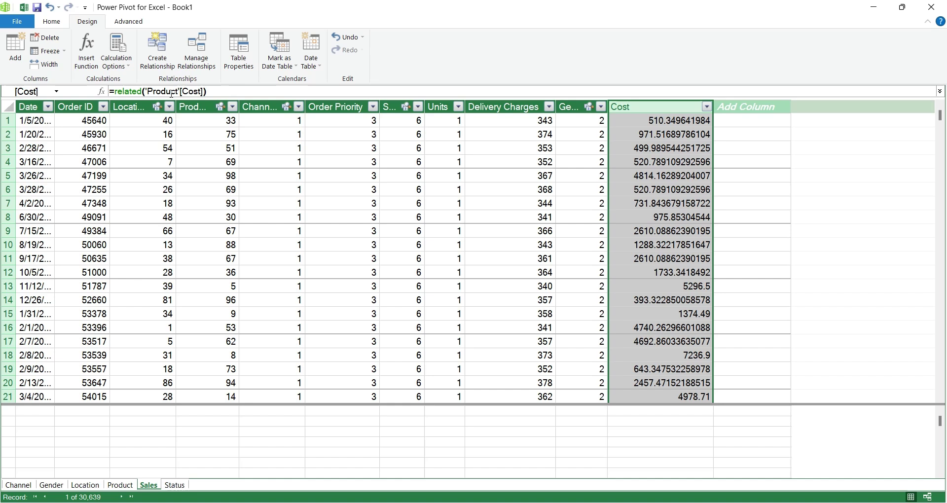
Step: Append *Sales[Units] to the Cost formula so it multiplies cost by units
{"action": "left_click", "coordinate": [214, 95]}
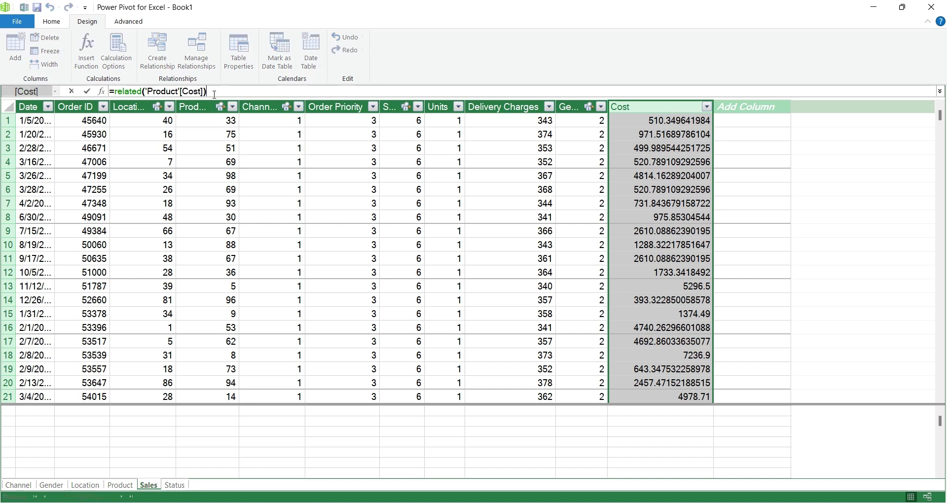
{"action": "type", "text": "*"}
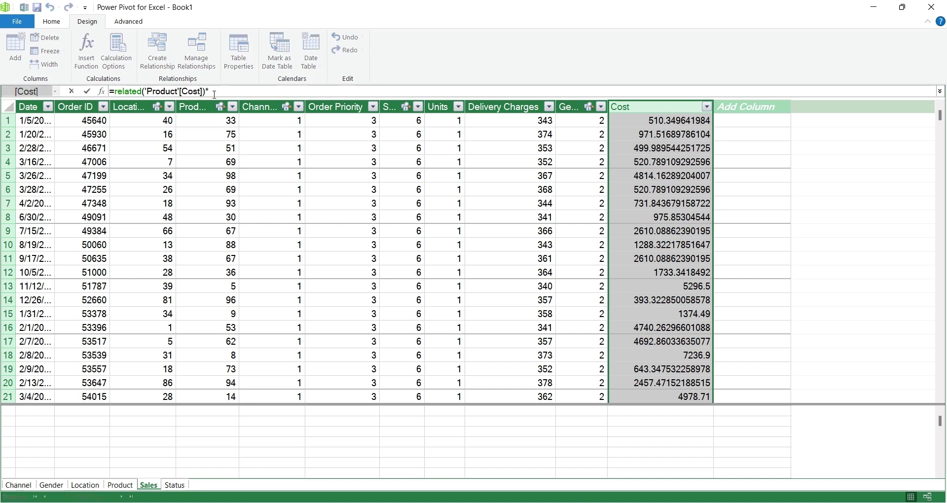
{"action": "type", "text": "units"}
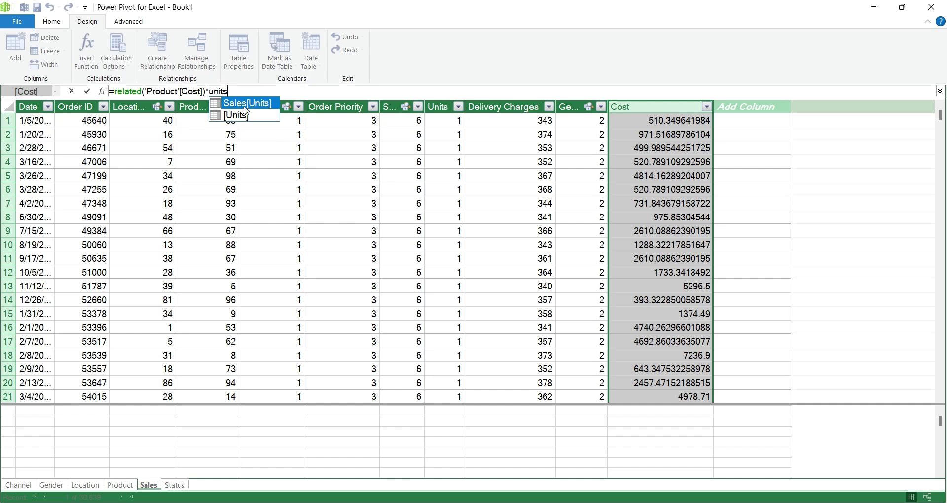
{"action": "double_click", "coordinate": [245, 103]}
{"action": "key", "text": "Return"}
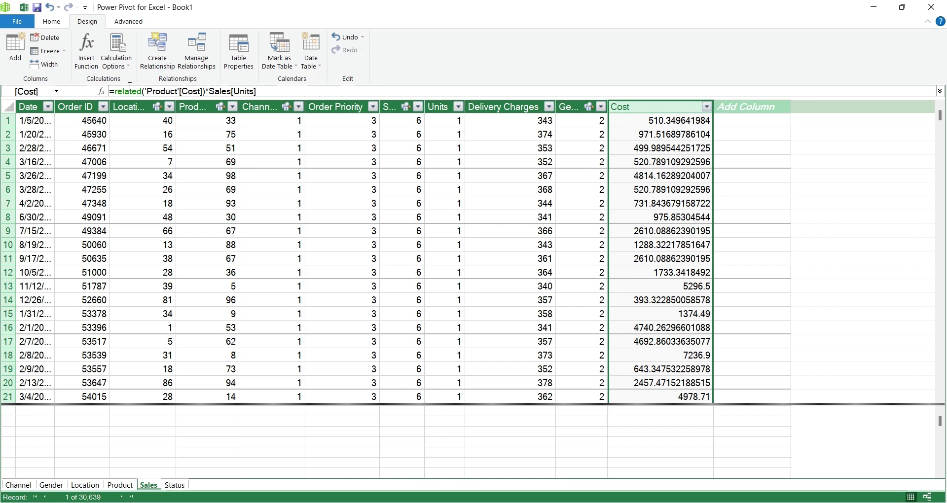
Step: Add a Sales column named Price calculated as =RELATED('Product'[Price])*Sales[Units]
{"action": "left_click", "coordinate": [747, 112]}
{"action": "left_click", "coordinate": [124, 90]}
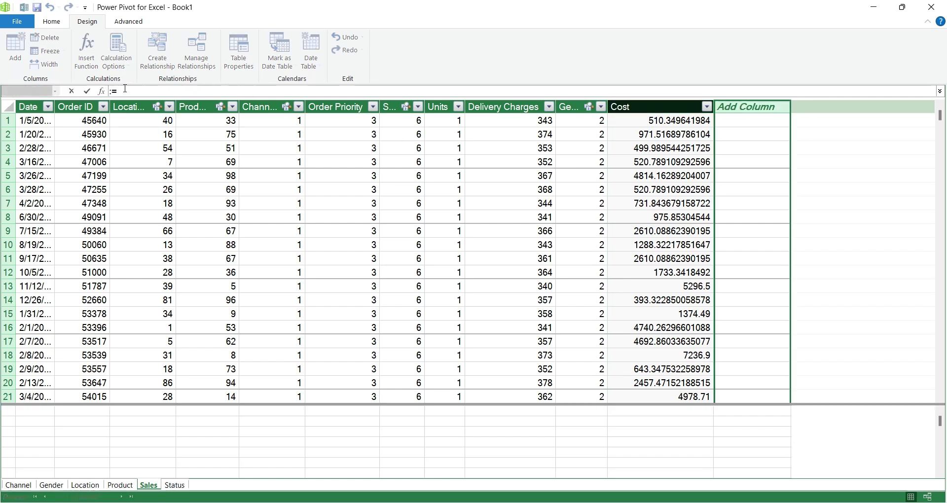
{"action": "type", "text": "related('Prod"}
{"action": "double_click", "coordinate": [166, 114]}
{"action": "type", "text": ")*"}
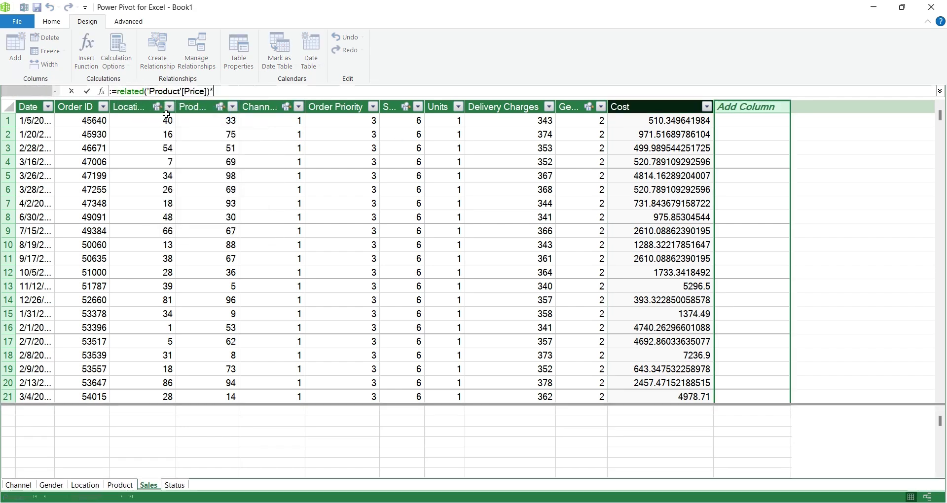
{"action": "type", "text": "Sa"}
{"action": "double_click", "coordinate": [247, 104]}
{"action": "key", "text": "Return"}
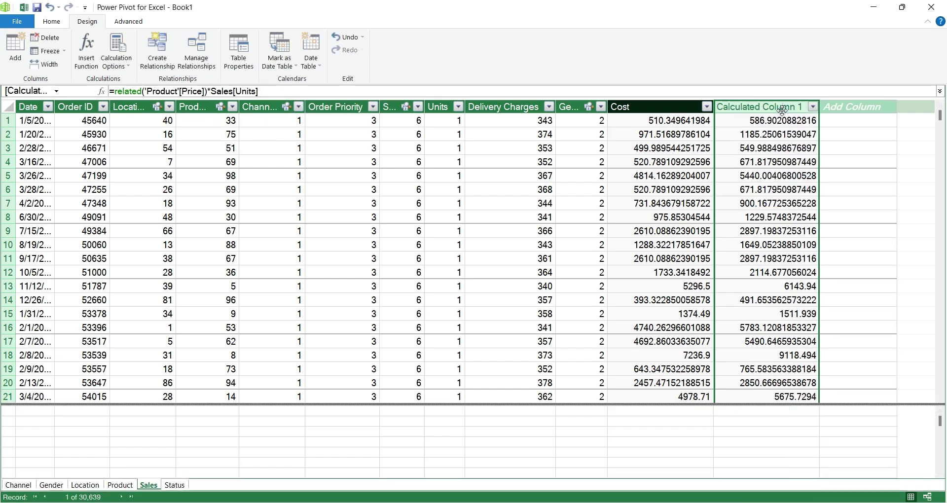
{"action": "double_click", "coordinate": [782, 107]}
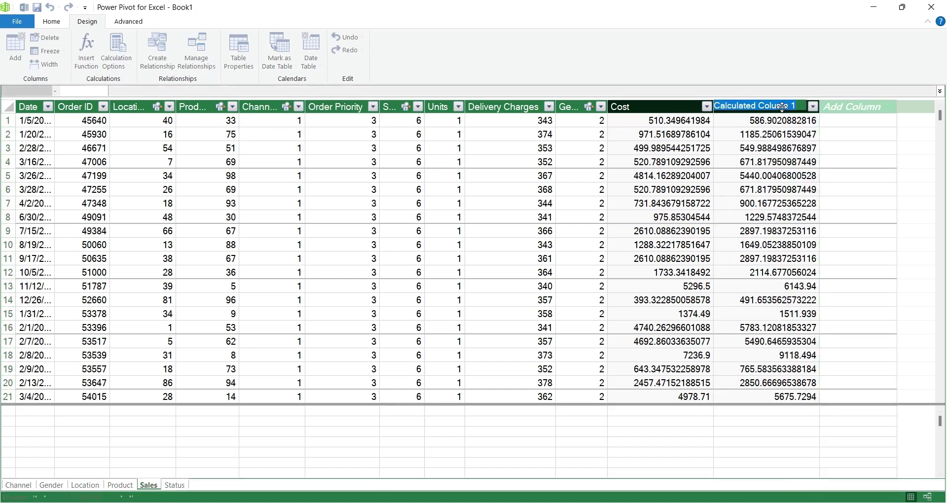
{"action": "type", "text": "Price"}
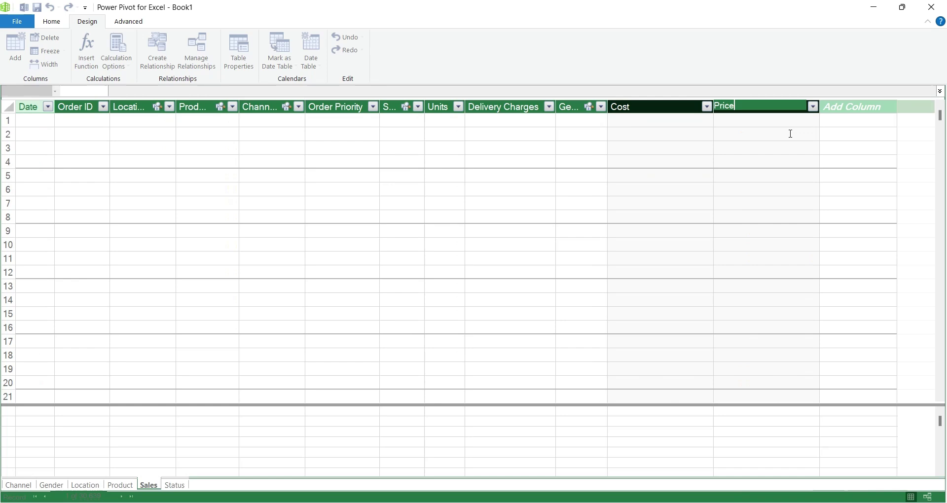
{"action": "key", "text": "Return"}
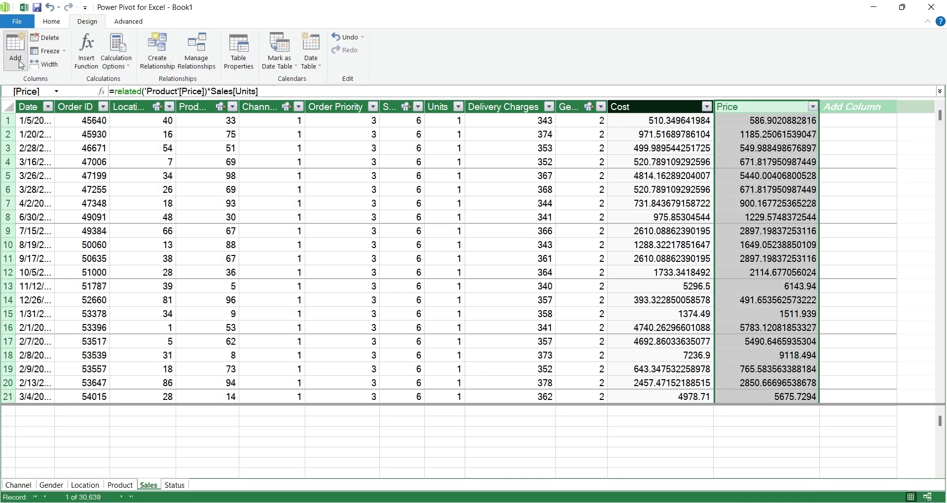
Step: Add a Sales column named Profit calculated as =[Price]-[Cost]
{"action": "left_click", "coordinate": [16, 54]}
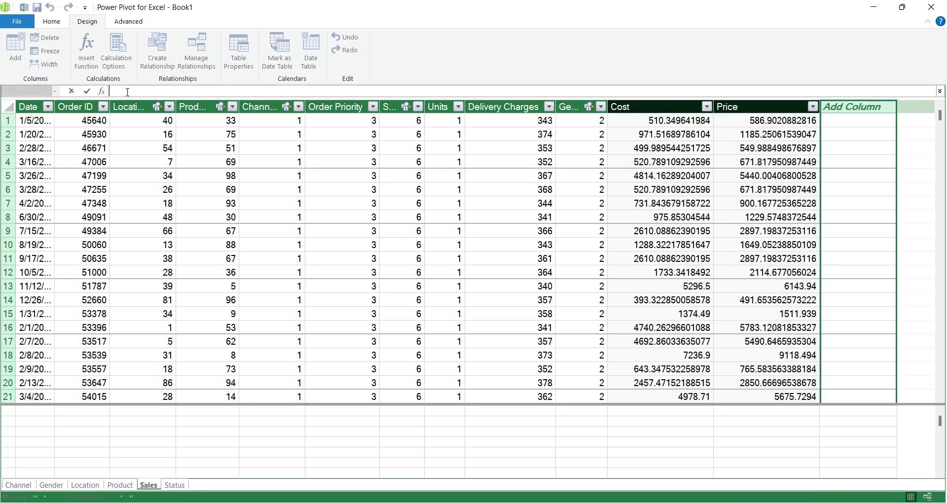
{"action": "type", "text": "=price"}
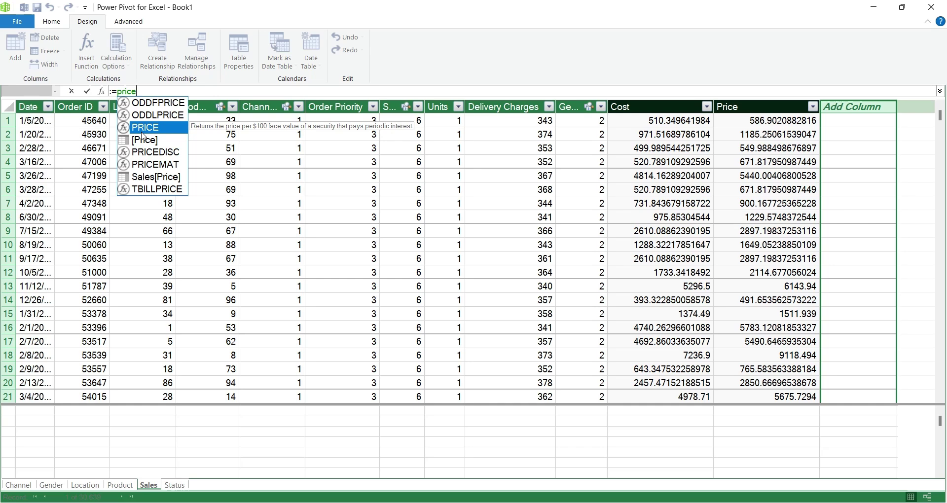
{"action": "double_click", "coordinate": [143, 140]}
{"action": "type", "text": "-c"}
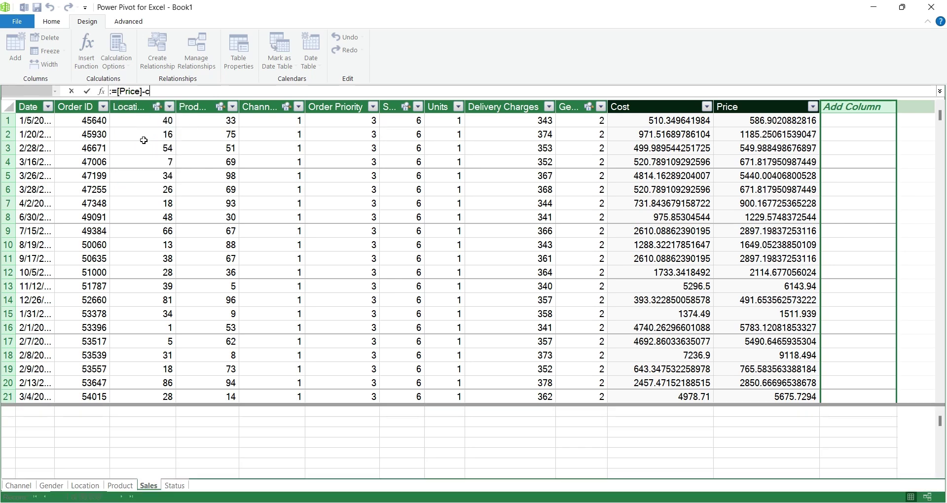
{"action": "type", "text": "ost"}
{"action": "double_click", "coordinate": [179, 104]}
{"action": "key", "text": "Return"}
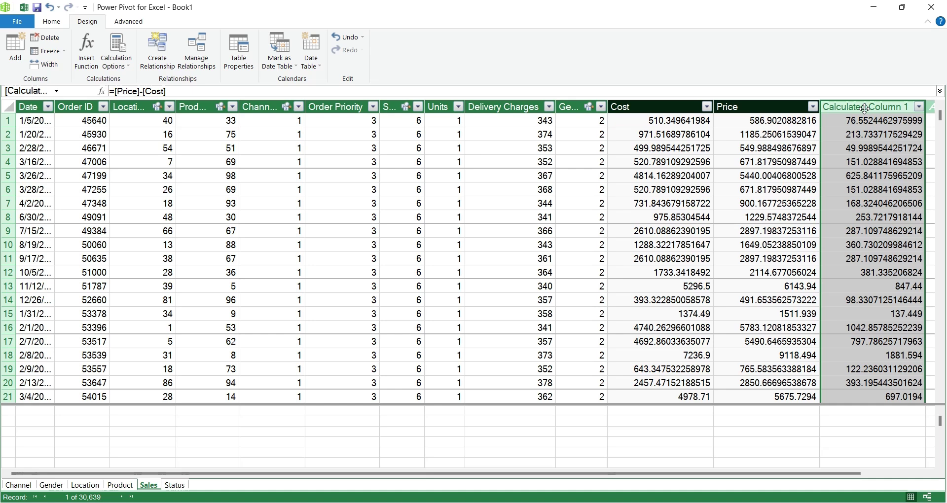
{"action": "double_click", "coordinate": [865, 107]}
{"action": "type", "text": "Pr"}
{"action": "key", "text": "BackSpace"}
{"action": "key", "text": "BackSpace"}
{"action": "key", "text": "BackSpace"}
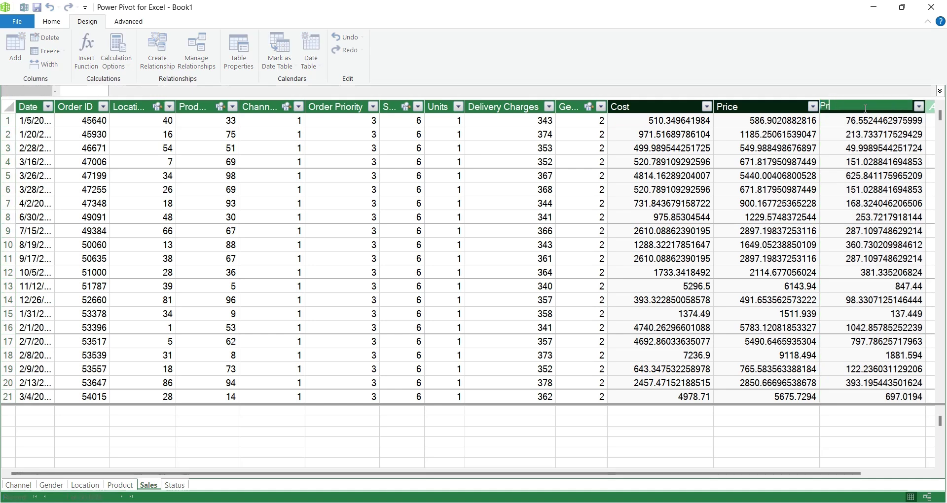
{"action": "type", "text": "ofit"}
{"action": "key", "text": "Return"}
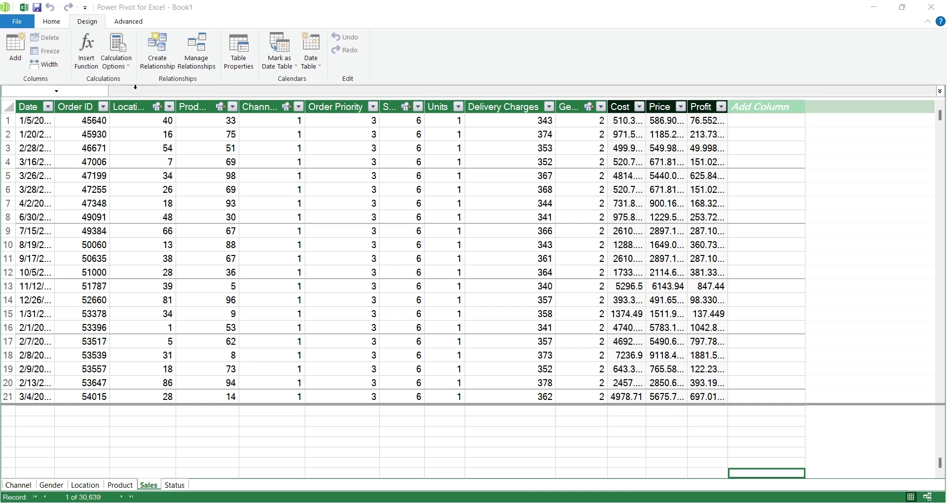
Step: Create a data-model PivotTable on a new worksheet summing Sales Price and Cost
{"action": "left_click", "coordinate": [51, 21]}
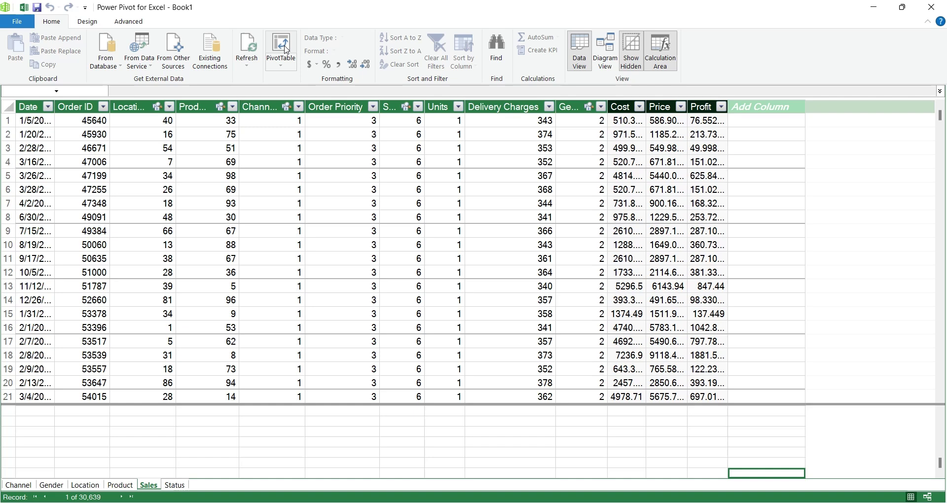
{"action": "left_click", "coordinate": [284, 62]}
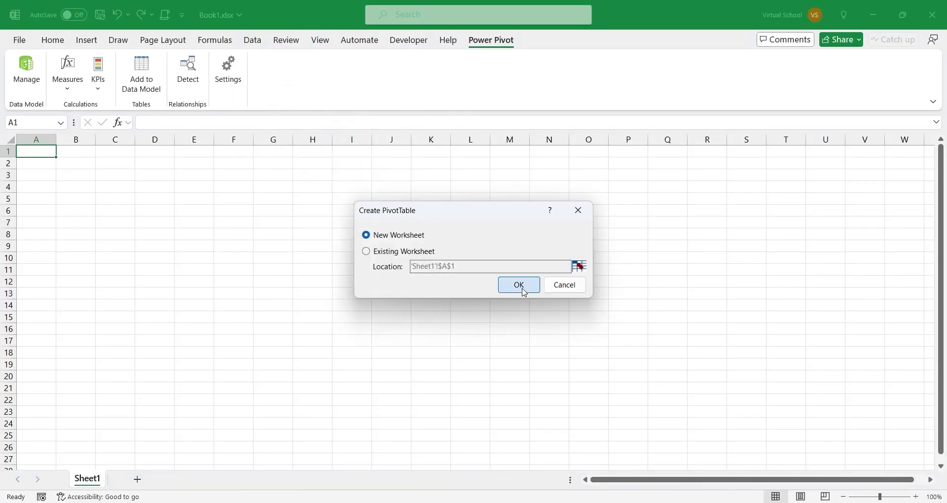
{"action": "left_click", "coordinate": [518, 284]}
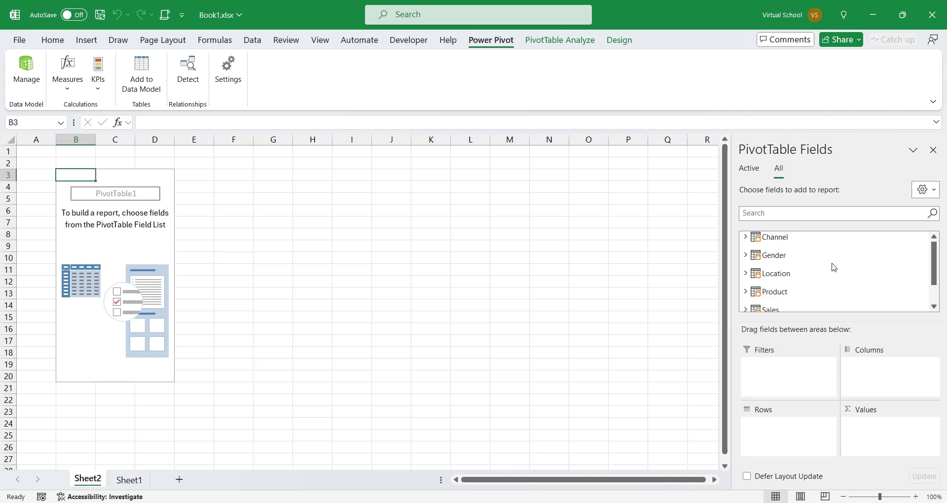
{"action": "scroll", "coordinate": [833, 267], "scroll_direction": "down", "scroll_amount": 1}
{"action": "double_click", "coordinate": [784, 280]}
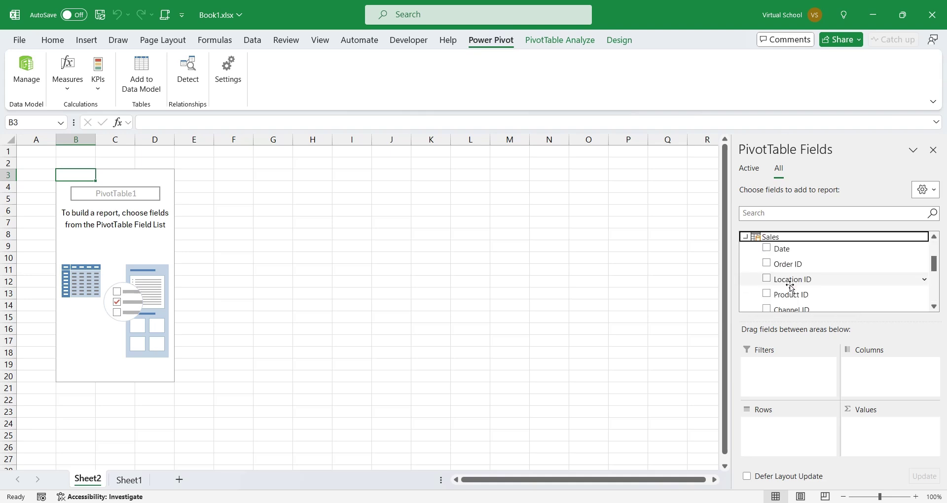
{"action": "scroll", "coordinate": [833, 288], "scroll_direction": "down", "scroll_amount": 3}
{"action": "scroll", "coordinate": [838, 288], "scroll_direction": "down", "scroll_amount": 2}
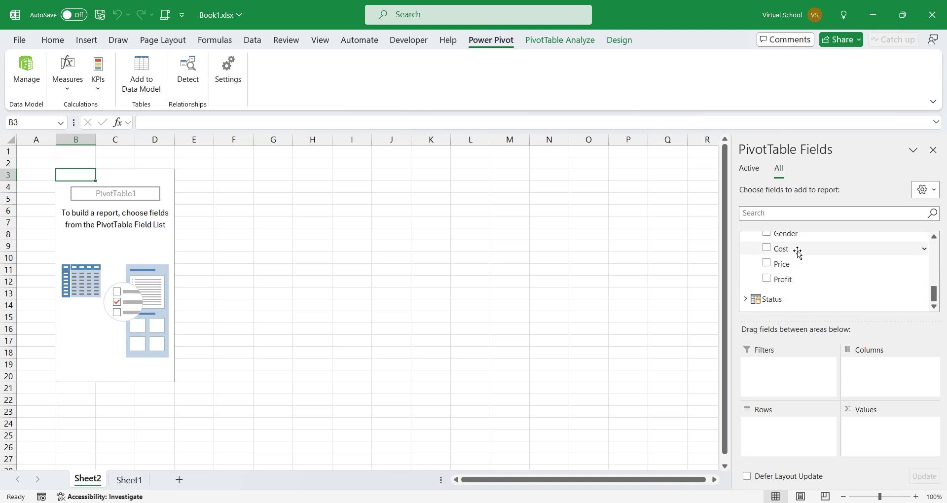
{"action": "mouse_move", "coordinate": [797, 253]}
{"action": "left_mouse_down"}
{"action": "mouse_move", "coordinate": [889, 433]}
{"action": "mouse_move", "coordinate": [888, 424]}
{"action": "left_mouse_up"}
{"action": "left_click_drag", "start_coordinate": [782, 279], "coordinate": [888, 459]}
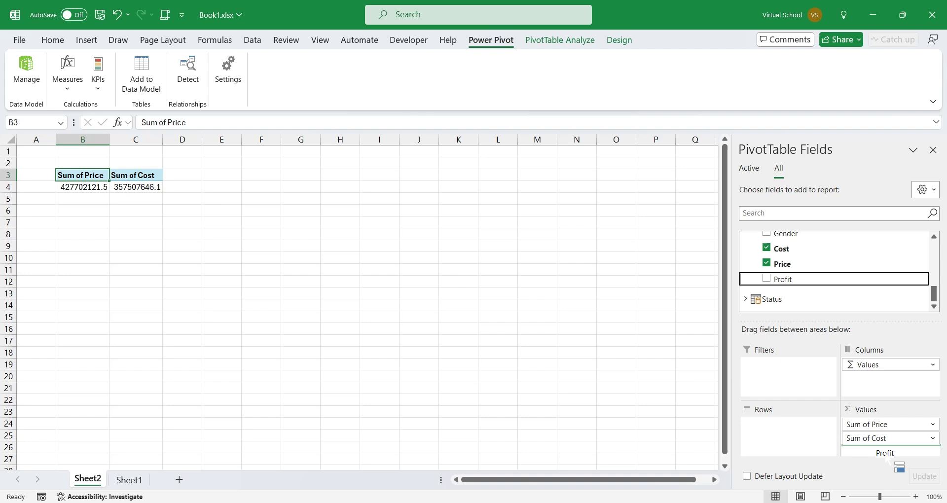
Step: Rename the value headings to Price, Cost and Profit
{"action": "type", "text": "Price"}
{"action": "key", "text": "Return"}
{"action": "left_click", "coordinate": [158, 174]}
{"action": "type", "text": "Cost"}
{"action": "key", "text": "Return"}
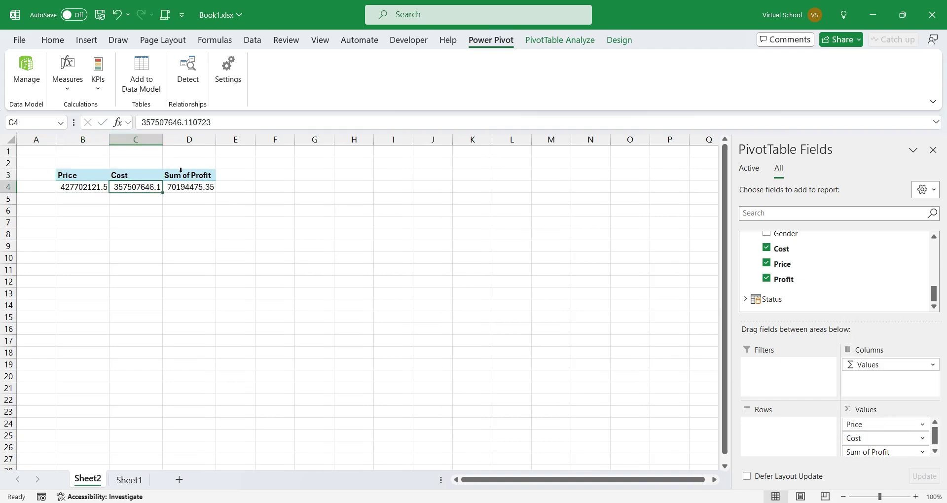
{"action": "type", "text": "Profit"}
{"action": "key", "text": "Return"}
Step: Format the Price values as Number with a 1000 separator
{"action": "double_click", "coordinate": [180, 175]}
{"action": "left_click", "coordinate": [448, 359]}
{"action": "left_click", "coordinate": [394, 182]}
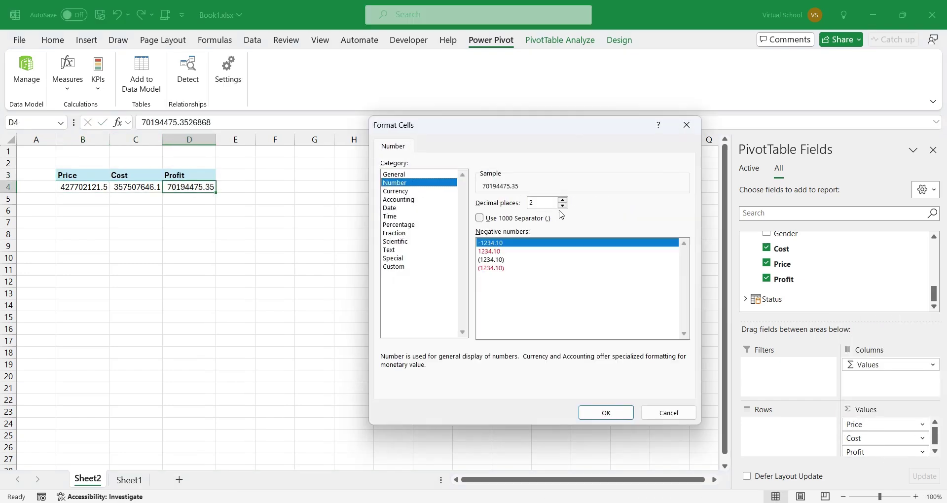
{"action": "left_click", "coordinate": [543, 218]}
{"action": "left_click", "coordinate": [605, 413]}
{"action": "left_click", "coordinate": [566, 361]}
Step: Give the Cost values the same Number format with thousands separator
{"action": "left_click", "coordinate": [921, 438]}
{"action": "left_click", "coordinate": [448, 358]}
{"action": "left_click", "coordinate": [408, 182]}
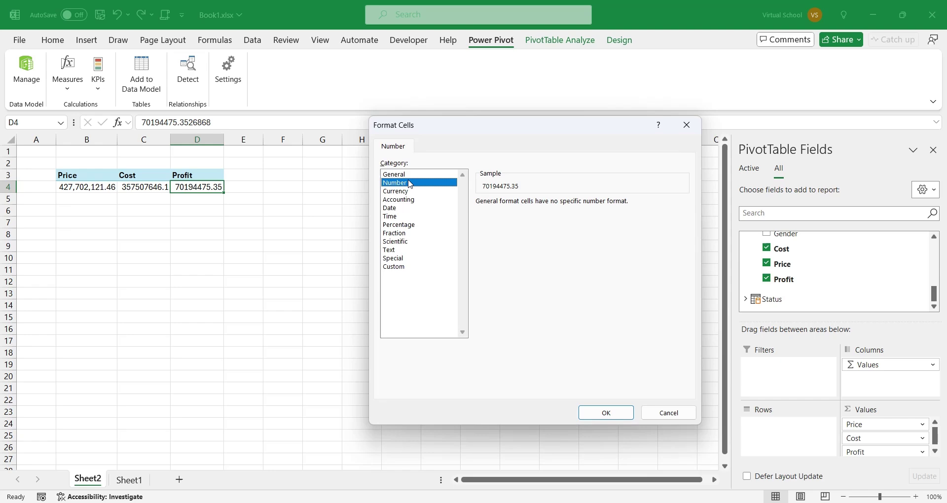
{"action": "left_click", "coordinate": [479, 218]}
{"action": "left_click", "coordinate": [606, 412]}
{"action": "left_click", "coordinate": [563, 360]}
Step: Format the Profit values as Number with thousands separator too
{"action": "left_click", "coordinate": [921, 452]}
{"action": "left_click", "coordinate": [446, 359]}
{"action": "left_click", "coordinate": [395, 182]}
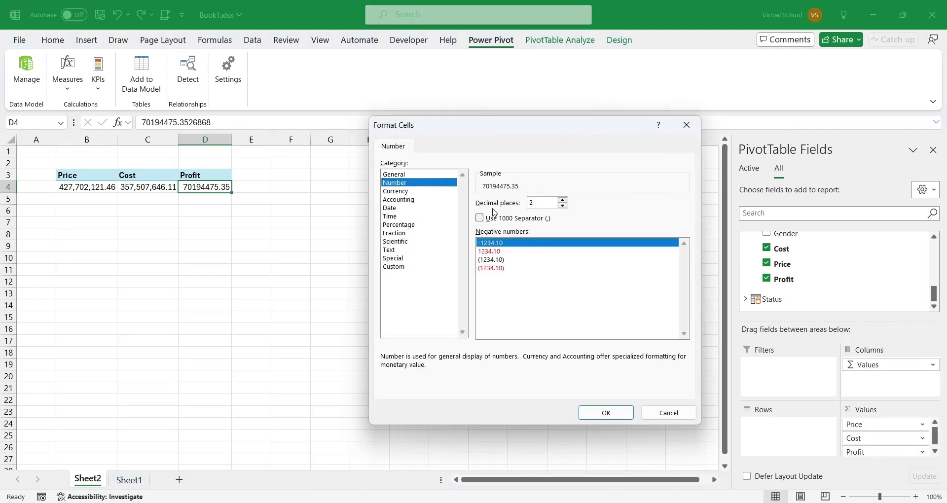
{"action": "left_click", "coordinate": [479, 218]}
{"action": "left_click", "coordinate": [605, 413]}
{"action": "left_click", "coordinate": [562, 359]}
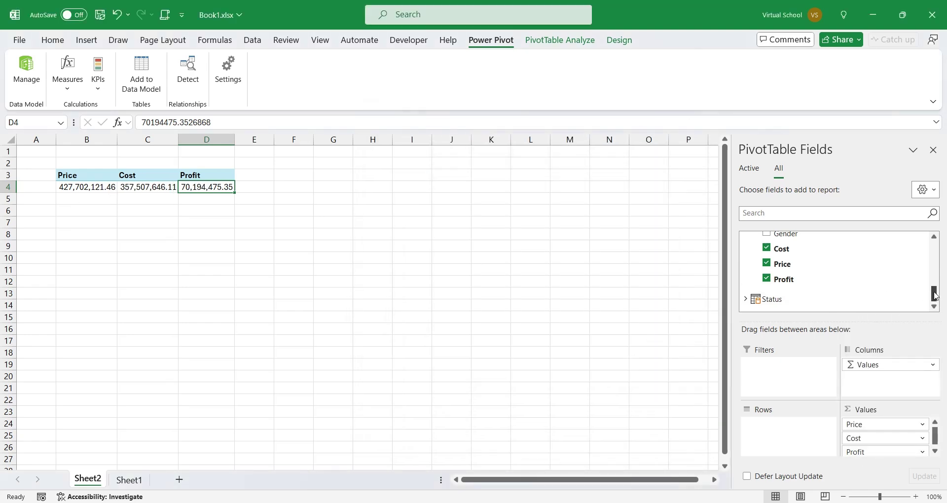
Step: Add Location's Region, Country and City as nested pivot rows
{"action": "scroll", "coordinate": [934, 294], "scroll_direction": "up", "scroll_amount": 2}
{"action": "scroll", "coordinate": [838, 276], "scroll_direction": "up", "scroll_amount": 3}
{"action": "scroll", "coordinate": [789, 271], "scroll_direction": "up", "scroll_amount": 3}
{"action": "left_click", "coordinate": [745, 262]}
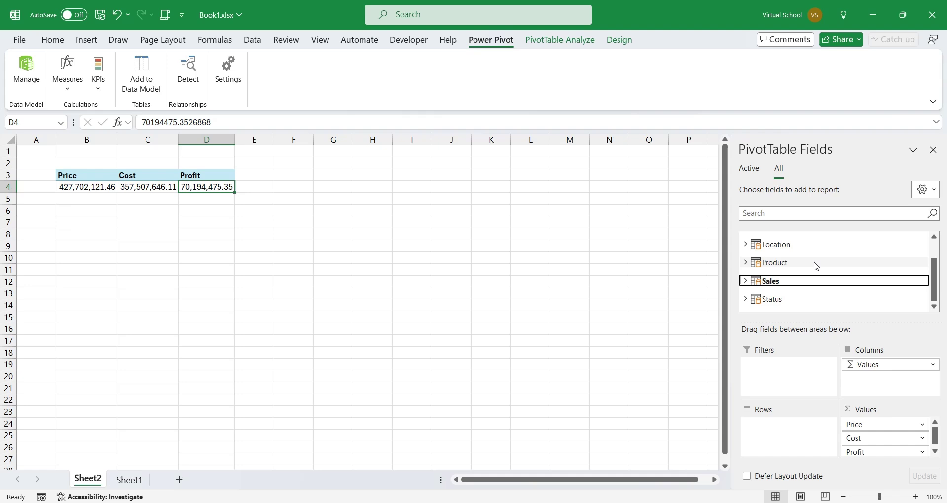
{"action": "left_click", "coordinate": [745, 245]}
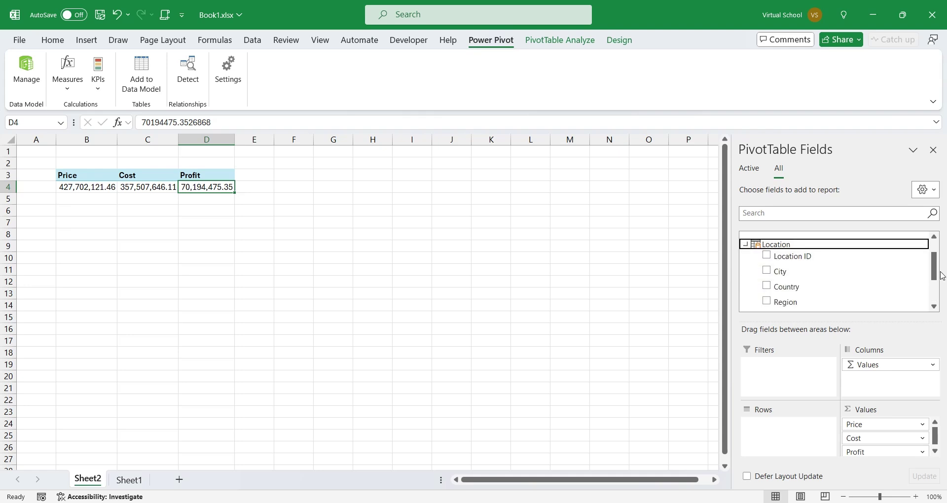
{"action": "scroll", "coordinate": [927, 276], "scroll_direction": "down", "scroll_amount": 1}
{"action": "left_click_drag", "start_coordinate": [786, 288], "coordinate": [773, 426]}
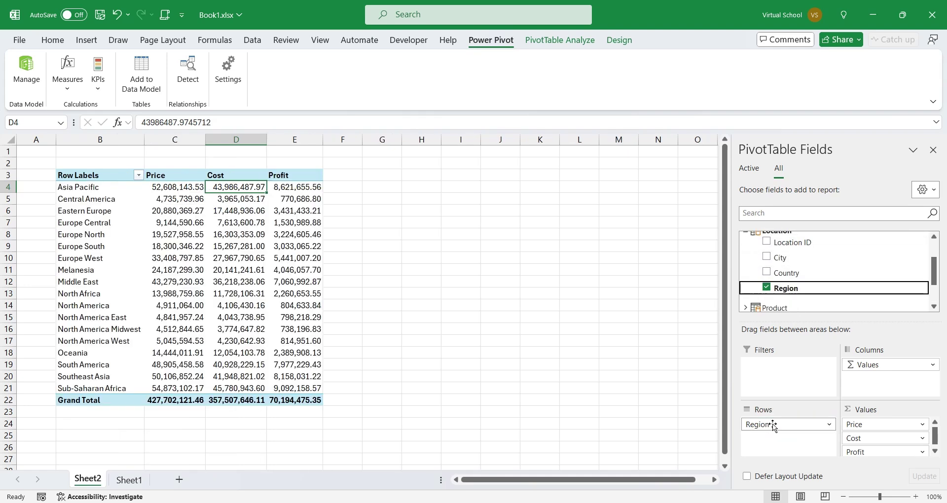
{"action": "left_click_drag", "start_coordinate": [786, 273], "coordinate": [799, 443]}
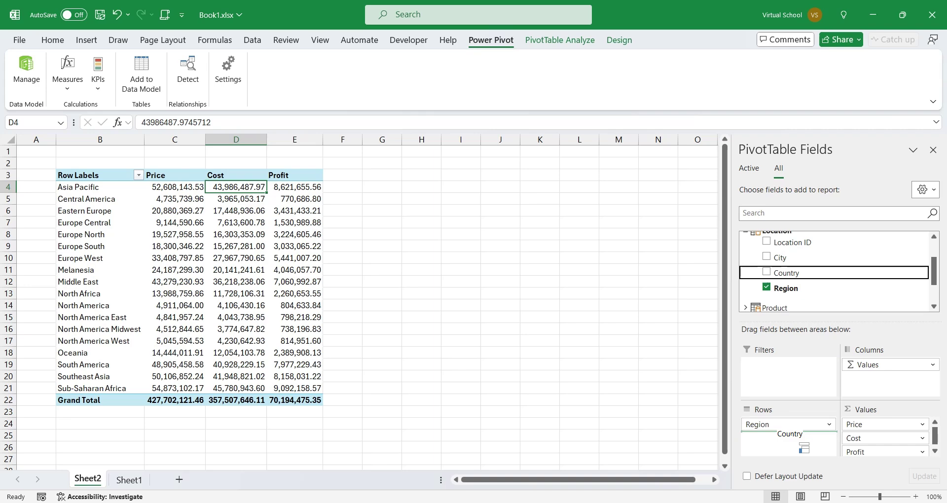
{"action": "left_click_drag", "start_coordinate": [779, 258], "coordinate": [756, 452]}
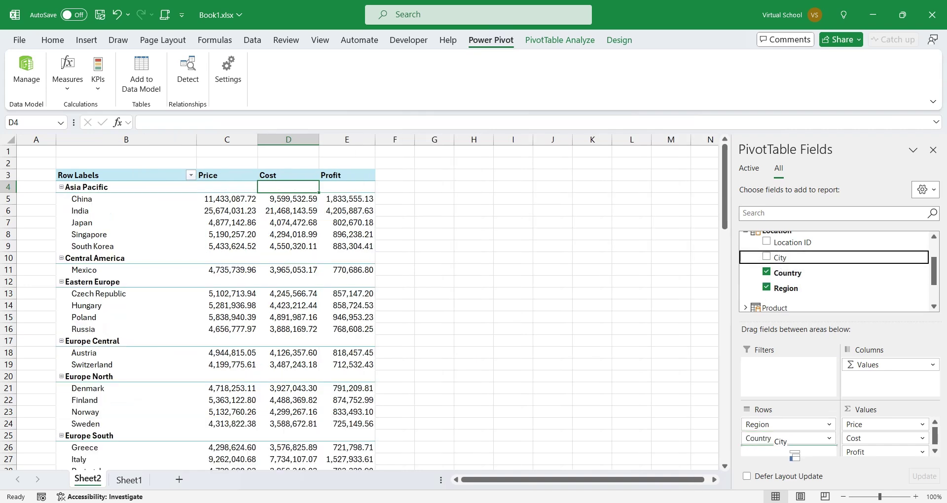
Step: Delete sheet rows 1–2 and column A so the pivot starts at A1
{"action": "left_click_drag", "start_coordinate": [8, 162], "coordinate": [8, 151]}
{"action": "right_click", "coordinate": [9, 158]}
{"action": "left_click", "coordinate": [31, 298]}
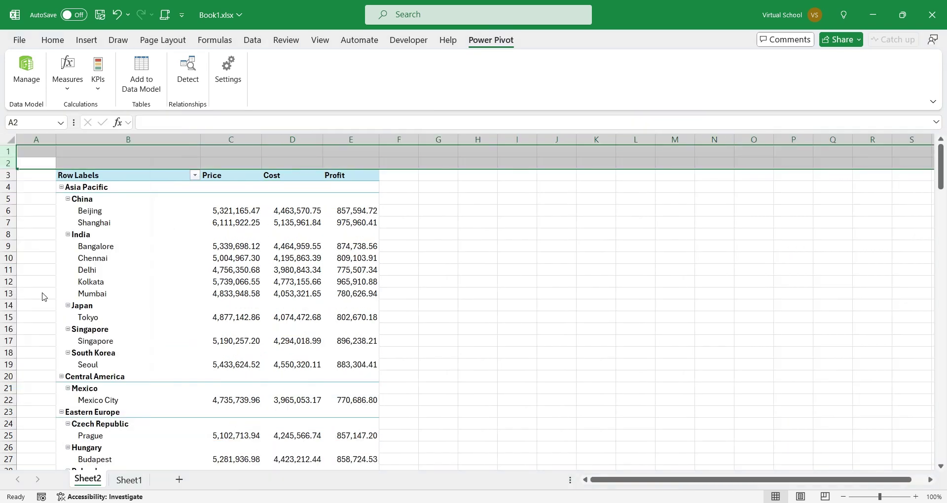
{"action": "right_click", "coordinate": [44, 138]}
{"action": "left_click", "coordinate": [98, 282]}
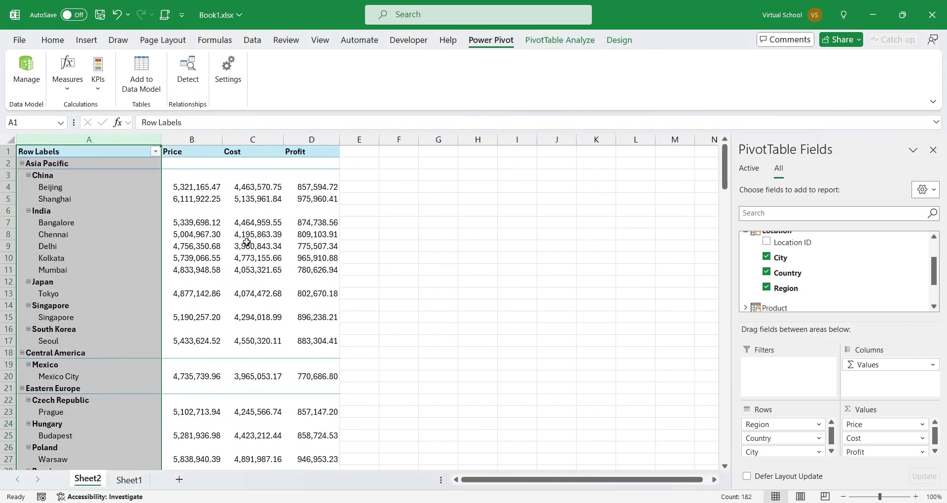
{"action": "left_click", "coordinate": [298, 245]}
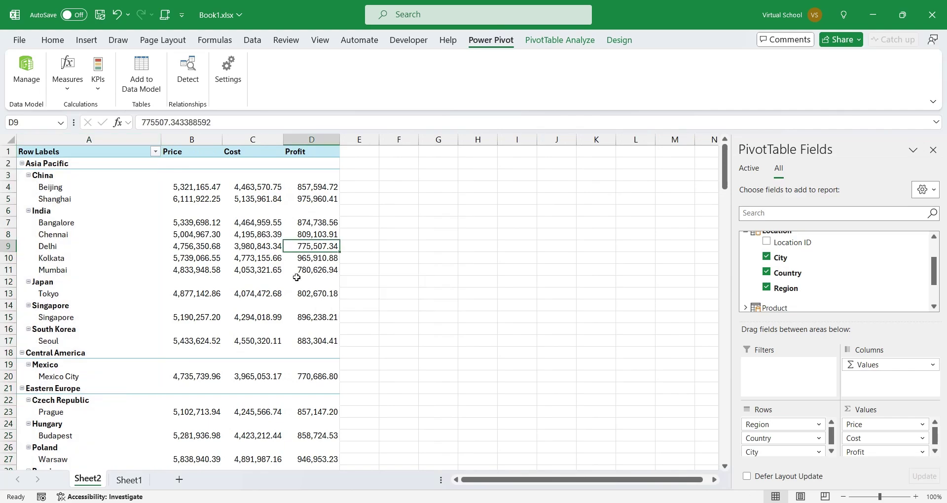
{"action": "scroll", "coordinate": [348, 200], "scroll_direction": "down", "scroll_amount": 1}
{"action": "scroll", "coordinate": [349, 201], "scroll_direction": "up", "scroll_amount": 1}
{"action": "mouse_move", "coordinate": [724, 177]}
{"action": "left_mouse_down"}
{"action": "mouse_move", "coordinate": [747, 476]}
{"action": "mouse_move", "coordinate": [725, 148]}
{"action": "left_mouse_up"}
Step: Apply the grey Pivot Style Medium 1 to the PivotTable
{"action": "left_click", "coordinate": [183, 164]}
{"action": "left_click", "coordinate": [320, 40]}
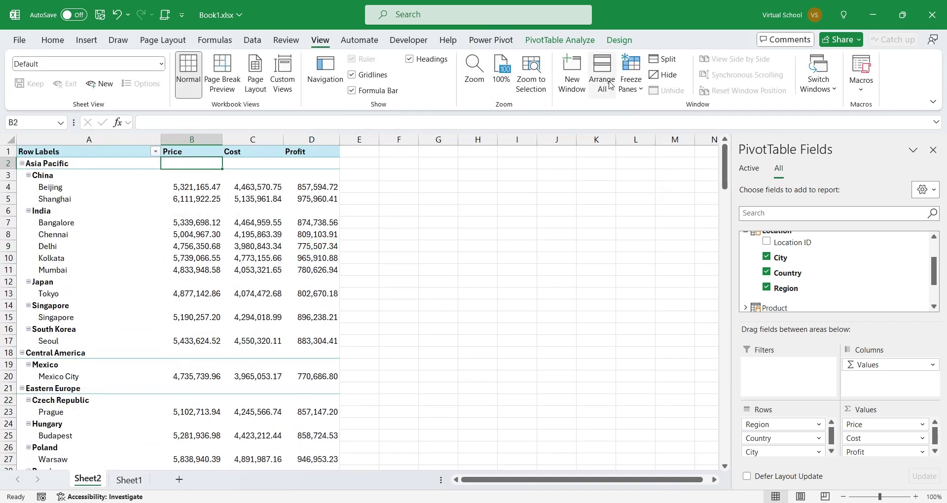
{"action": "left_click", "coordinate": [248, 224]}
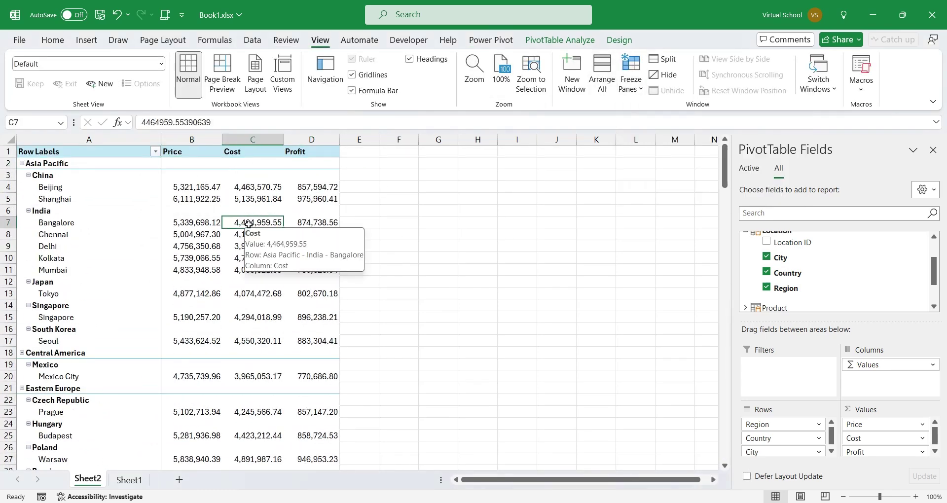
{"action": "left_click", "coordinate": [619, 41]}
{"action": "left_click", "coordinate": [95, 84]}
{"action": "left_click", "coordinate": [96, 89]}
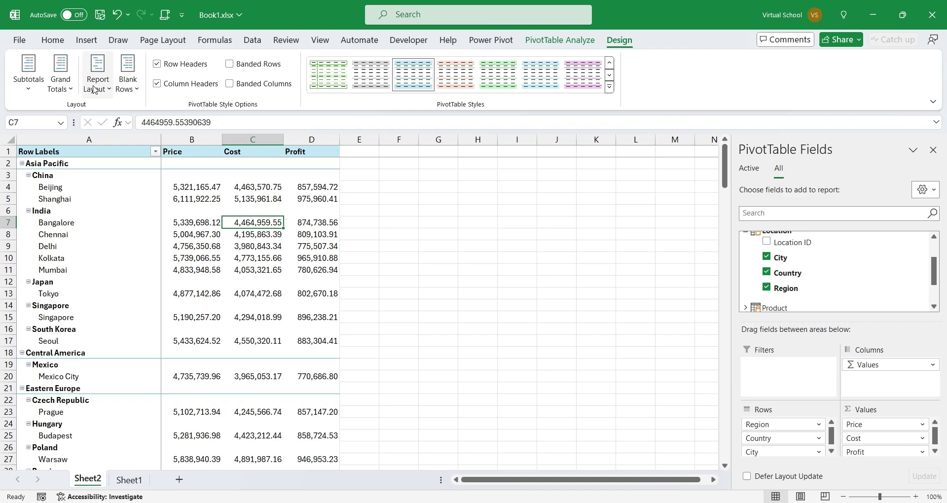
{"action": "left_click", "coordinate": [610, 86]}
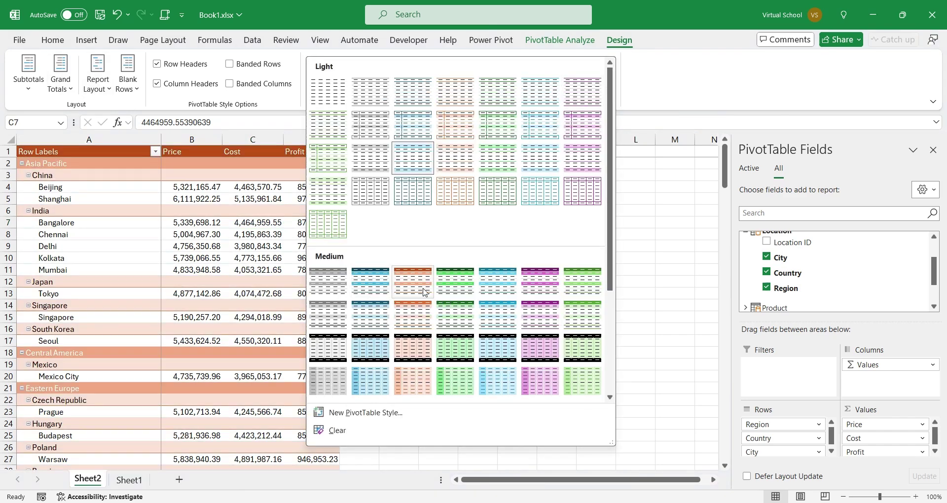
{"action": "left_click", "coordinate": [331, 290]}
Step: Toggle Country subtotals on and back off, leaving none shown
{"action": "left_click", "coordinate": [301, 268]}
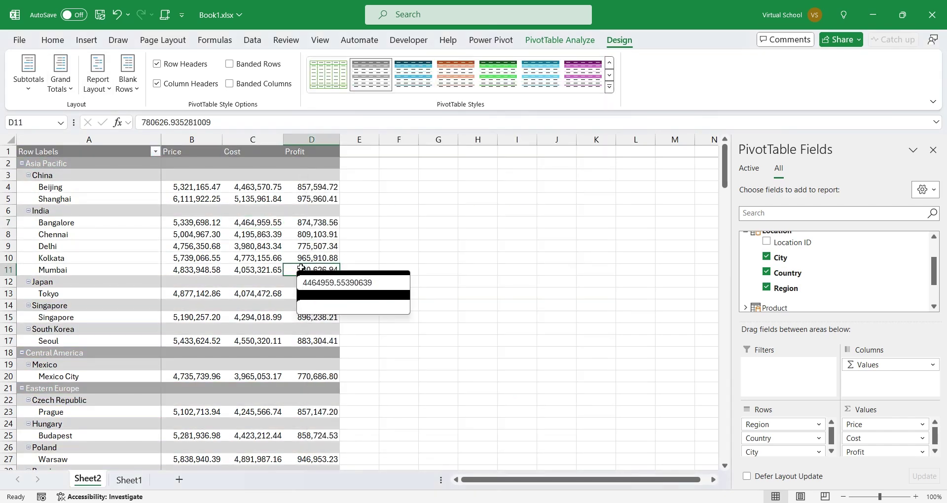
{"action": "left_click", "coordinate": [47, 212]}
{"action": "right_click", "coordinate": [48, 212]}
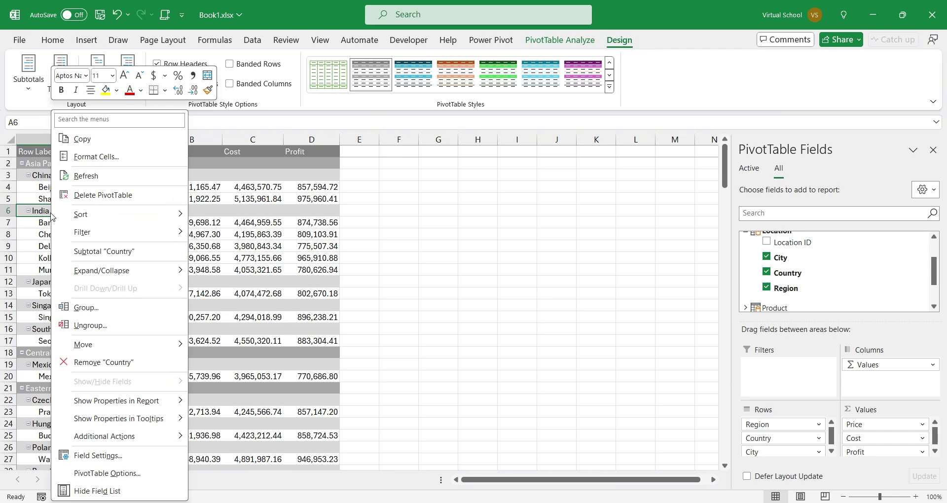
{"action": "left_click", "coordinate": [113, 250]}
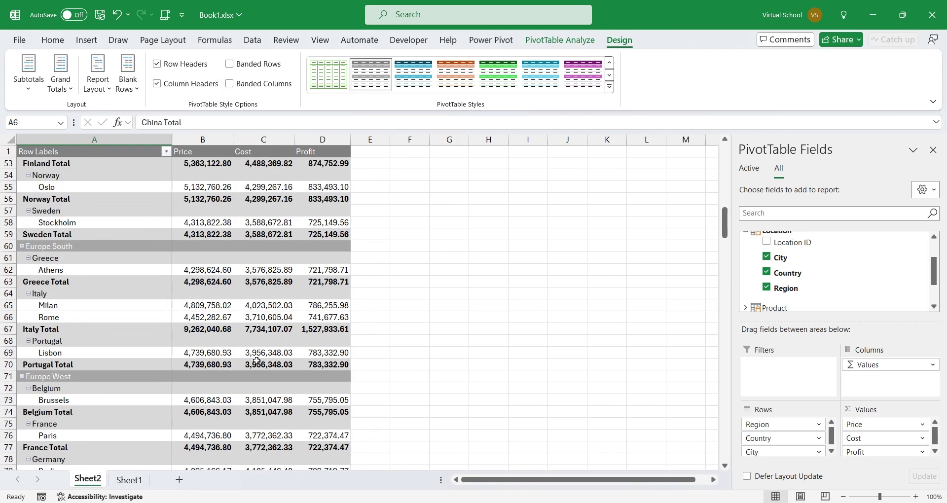
{"action": "left_click", "coordinate": [106, 251]}
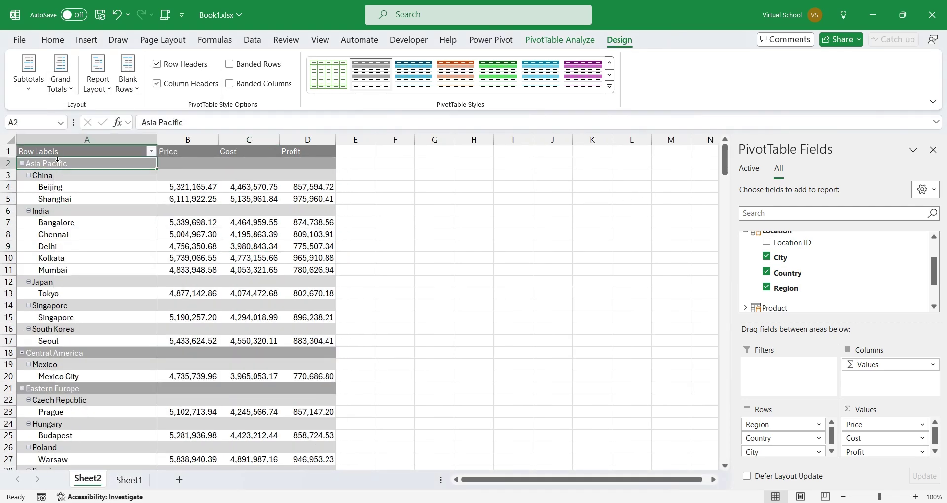
Step: Rename the pivot sheet to By Location
{"action": "scroll", "coordinate": [713, 245], "scroll_direction": "down", "scroll_amount": 10}
{"action": "scroll", "coordinate": [714, 245], "scroll_direction": "down", "scroll_amount": 11}
{"action": "left_click_drag", "start_coordinate": [724, 242], "coordinate": [724, 148]}
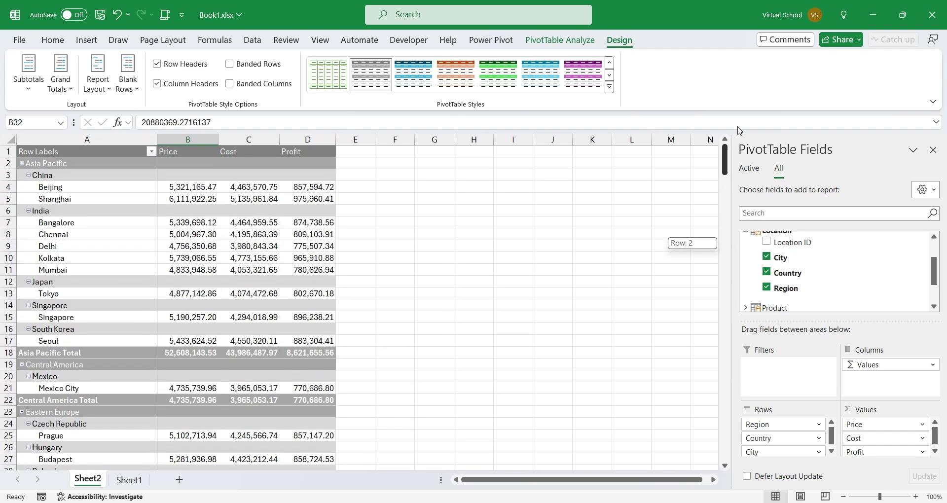
{"action": "double_click", "coordinate": [93, 479]}
{"action": "type", "text": "By Location"}
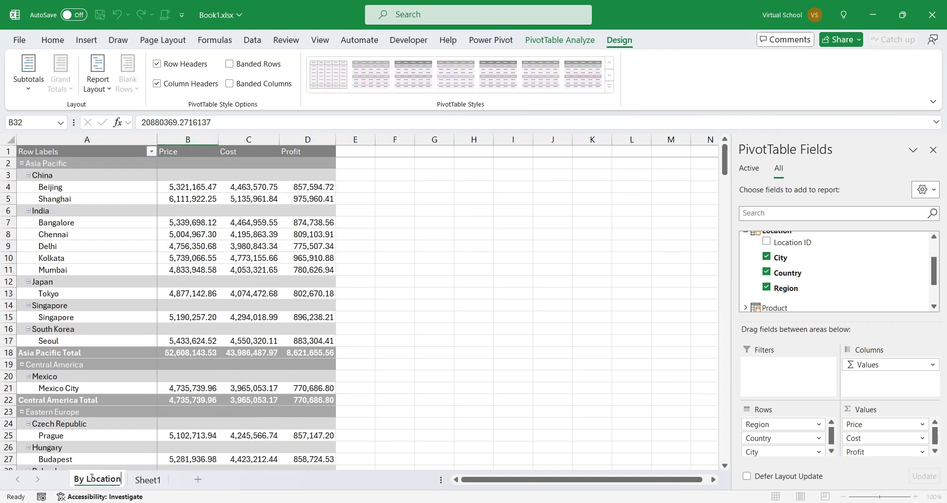
{"action": "key", "text": "Return"}
Step: Delete the empty Sheet1
{"action": "left_click", "coordinate": [151, 479]}
{"action": "right_click", "coordinate": [153, 482]}
{"action": "left_click", "coordinate": [201, 283]}
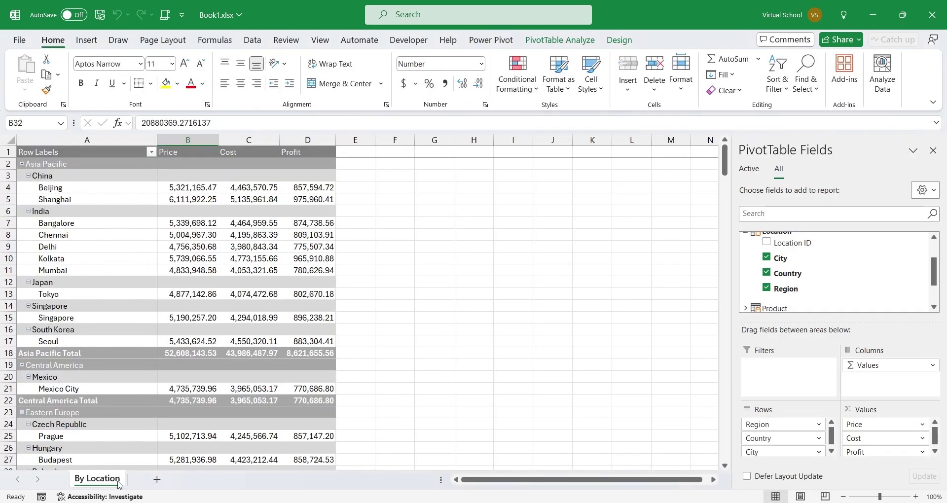
Step: Copy the By Location sheet to the end of the workbook
{"action": "right_click", "coordinate": [118, 482]}
{"action": "left_click", "coordinate": [117, 334]}
{"action": "left_click", "coordinate": [79, 393]}
{"action": "left_click", "coordinate": [186, 421]}
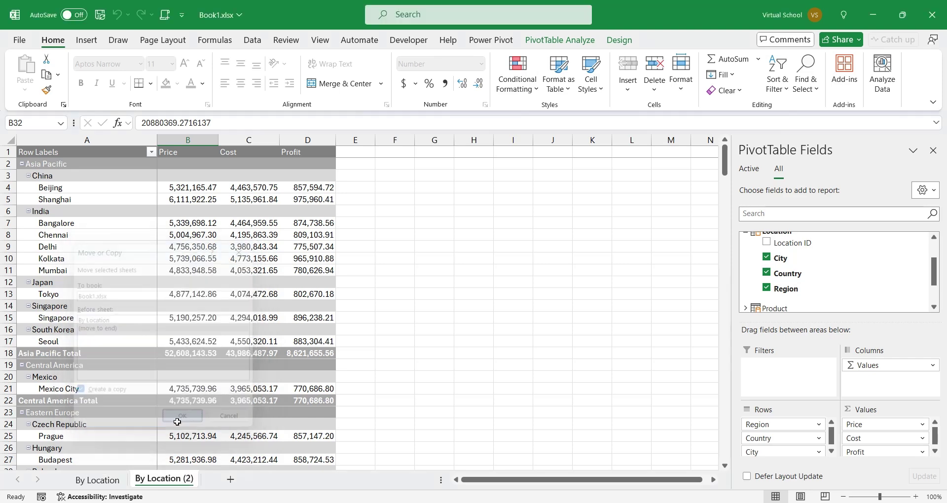
Step: Replace the Region, Country and City rows with Gender Description
{"action": "left_click", "coordinate": [799, 425]}
{"action": "left_click", "coordinate": [784, 395]}
{"action": "left_click", "coordinate": [800, 424]}
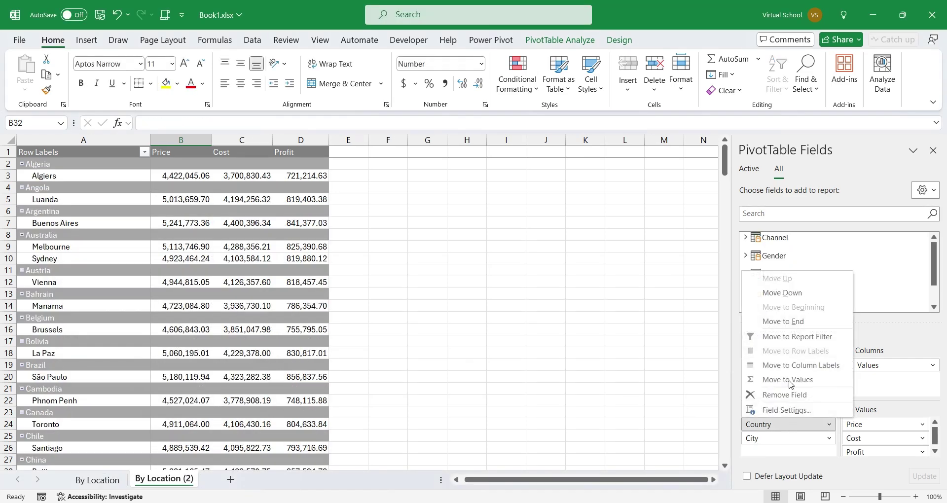
{"action": "left_click", "coordinate": [784, 394]}
{"action": "left_click", "coordinate": [799, 425]}
{"action": "left_click", "coordinate": [780, 394]}
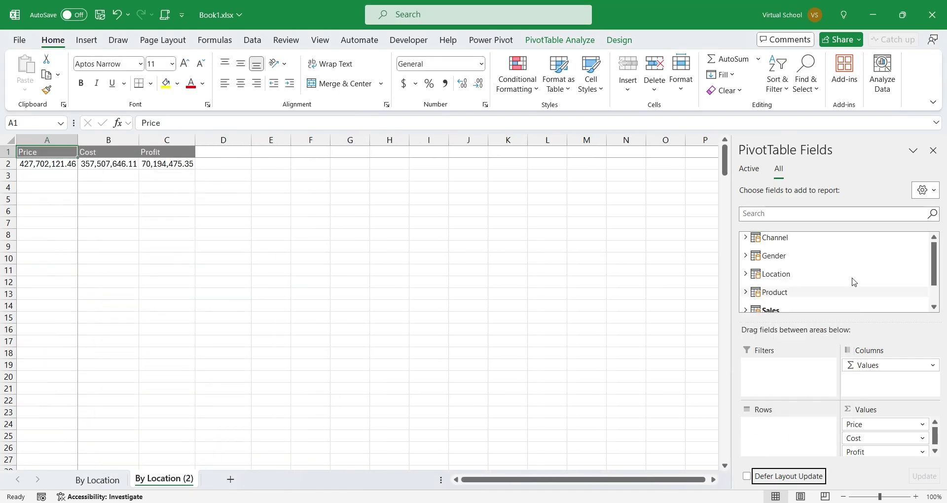
{"action": "left_click", "coordinate": [745, 256]}
{"action": "left_click_drag", "start_coordinate": [791, 281], "coordinate": [788, 424]}
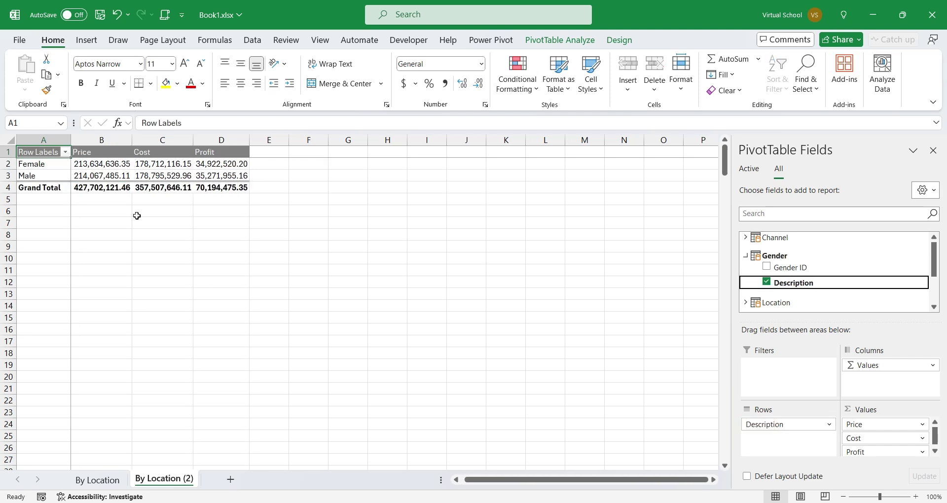
Step: Label the A1 header Gender and rename the copied sheet By Gender
{"action": "type", "text": "Gender"}
{"action": "key", "text": "Return"}
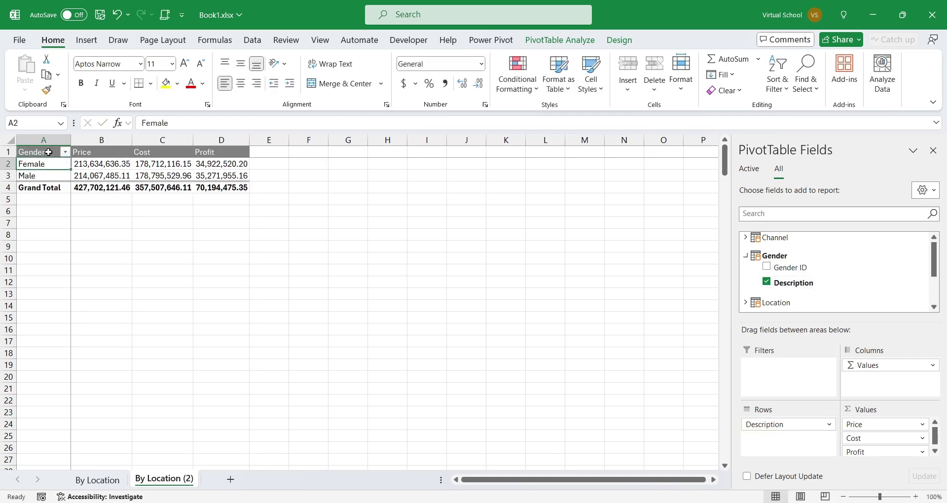
{"action": "left_click", "coordinate": [138, 174]}
{"action": "left_click", "coordinate": [209, 174]}
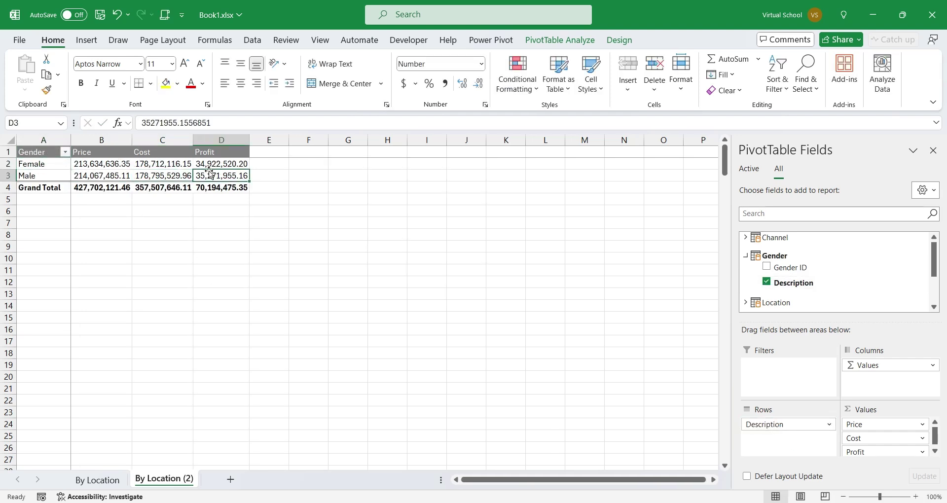
{"action": "double_click", "coordinate": [149, 478]}
{"action": "type", "text": "By Ge"}
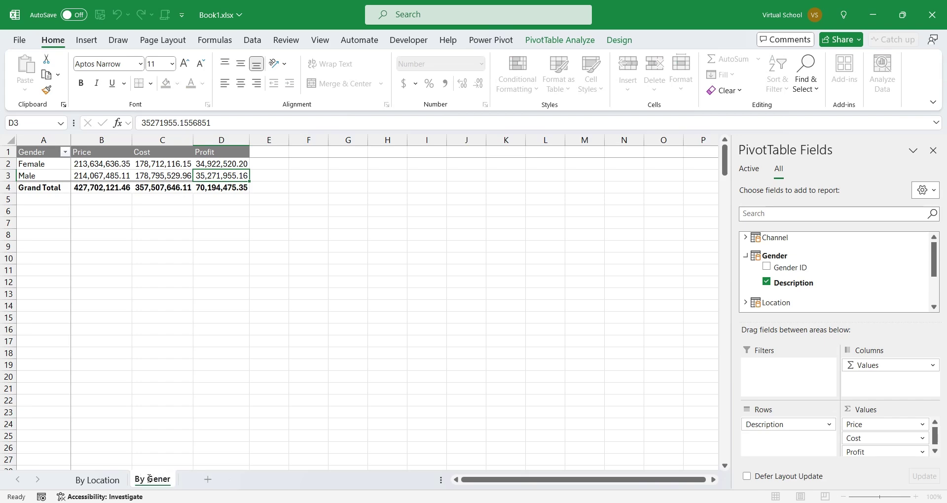
{"action": "type", "text": "nder"}
{"action": "key", "text": "Return"}
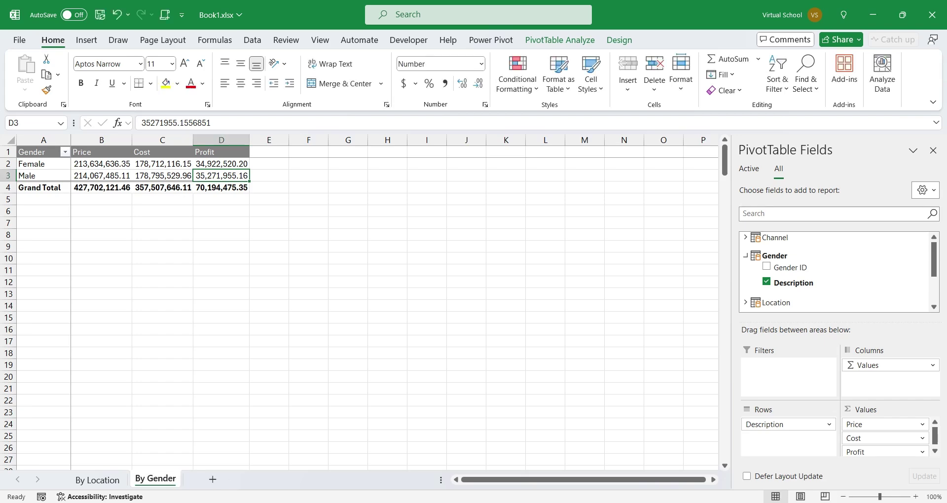
Step: Relabel the By Location sheet's A1 header as Location
{"action": "left_click", "coordinate": [97, 479]}
{"action": "left_click", "coordinate": [87, 152]}
{"action": "type", "text": "Locat"}
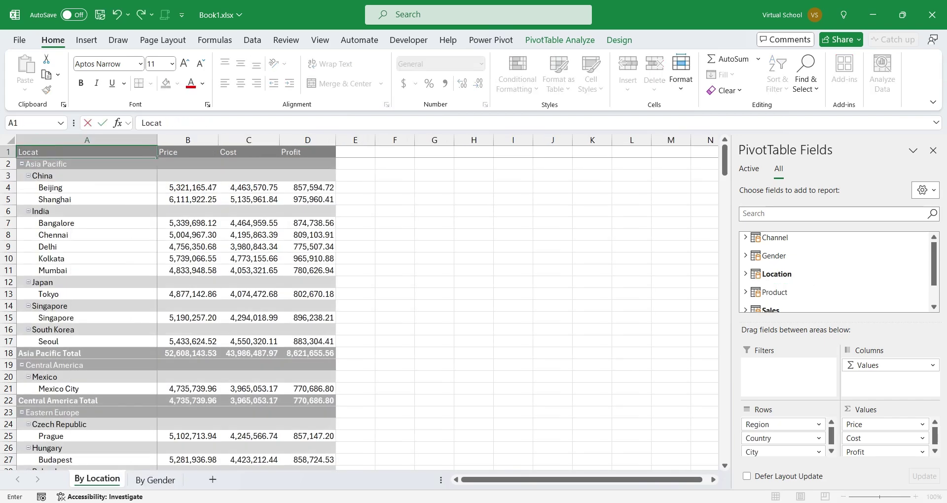
{"action": "type", "text": "ion"}
{"action": "key", "text": "Return"}
Step: Copy the By Gender sheet to the end and replace its gender rows with channel Description
{"action": "left_click", "coordinate": [155, 479]}
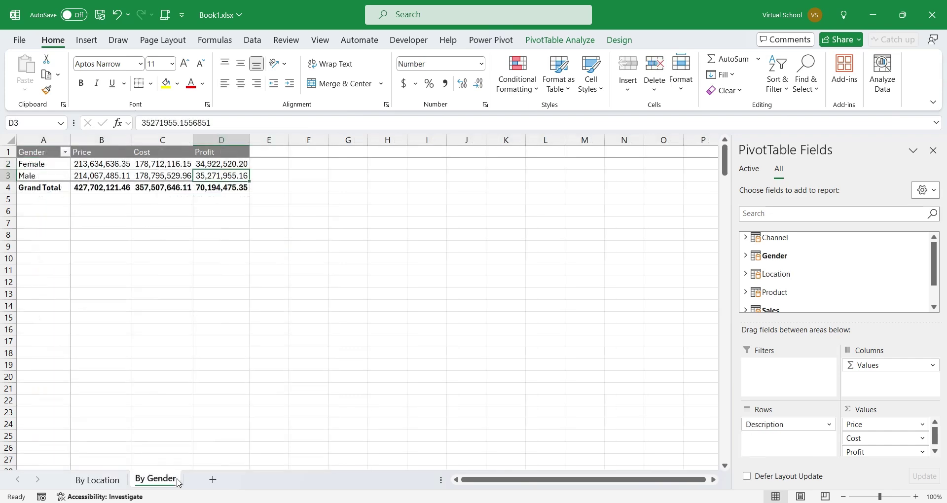
{"action": "right_click", "coordinate": [178, 481]}
{"action": "left_click", "coordinate": [222, 319]}
{"action": "left_click", "coordinate": [159, 390]}
{"action": "left_click", "coordinate": [265, 420]}
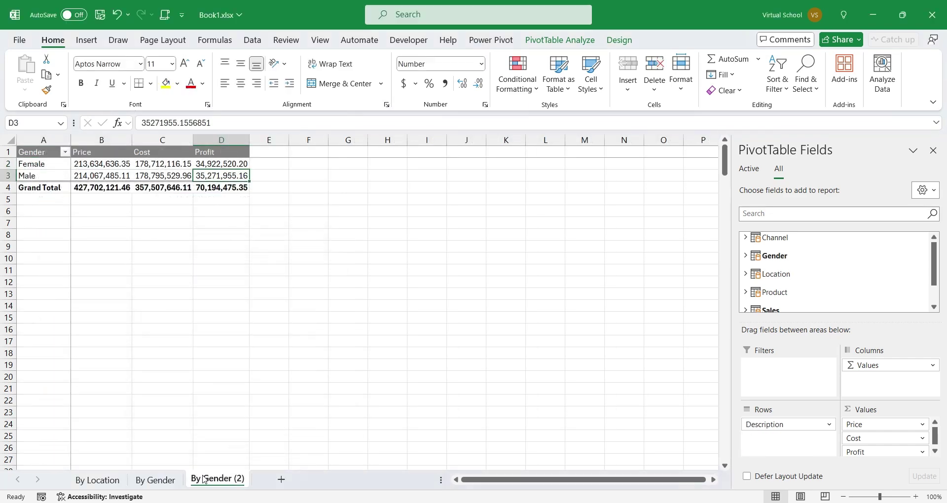
{"action": "left_click", "coordinate": [745, 237]}
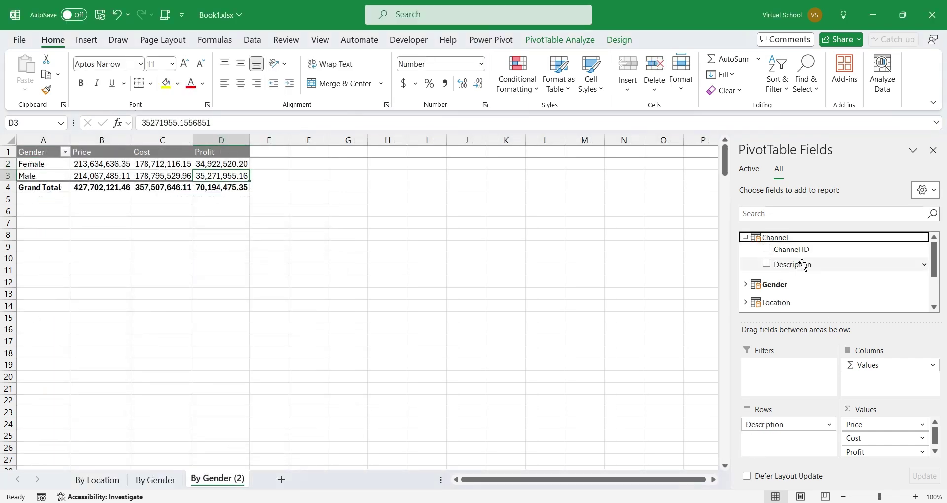
{"action": "left_click", "coordinate": [809, 424]}
{"action": "left_click", "coordinate": [799, 394]}
{"action": "left_click", "coordinate": [767, 264]}
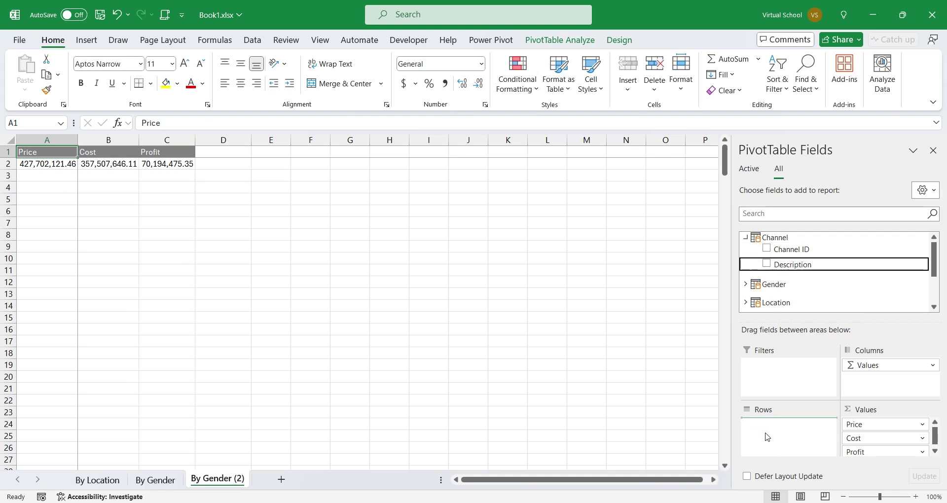
Step: Name the copy By Channel, put Channel in A1, and save the workbook
{"action": "double_click", "coordinate": [220, 486]}
{"action": "type", "text": "B"}
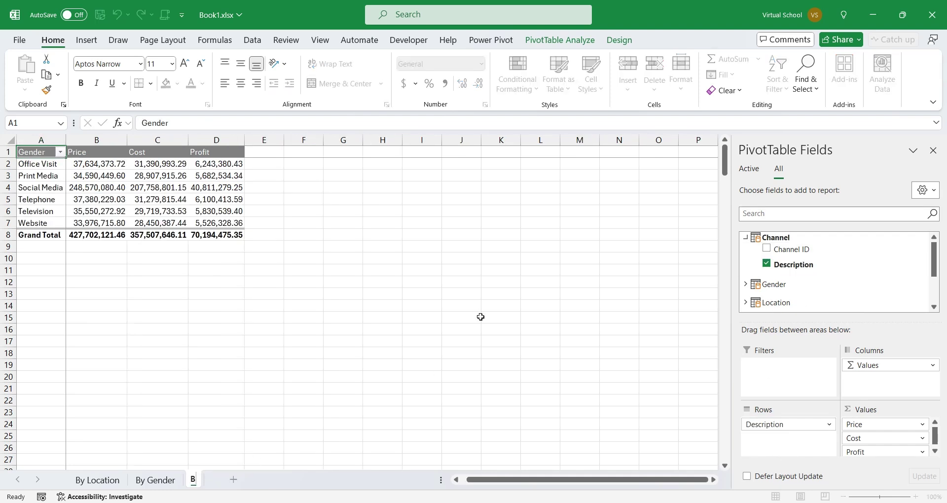
{"action": "type", "text": "y Channel"}
{"action": "key", "text": "Return"}
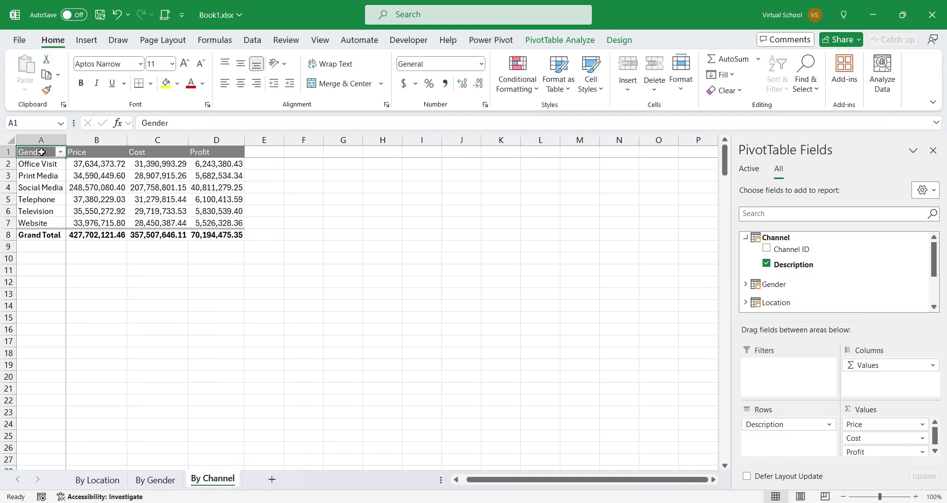
{"action": "type", "text": "Channel"}
{"action": "key", "text": "Return"}
{"action": "key", "text": "ctrl+s"}
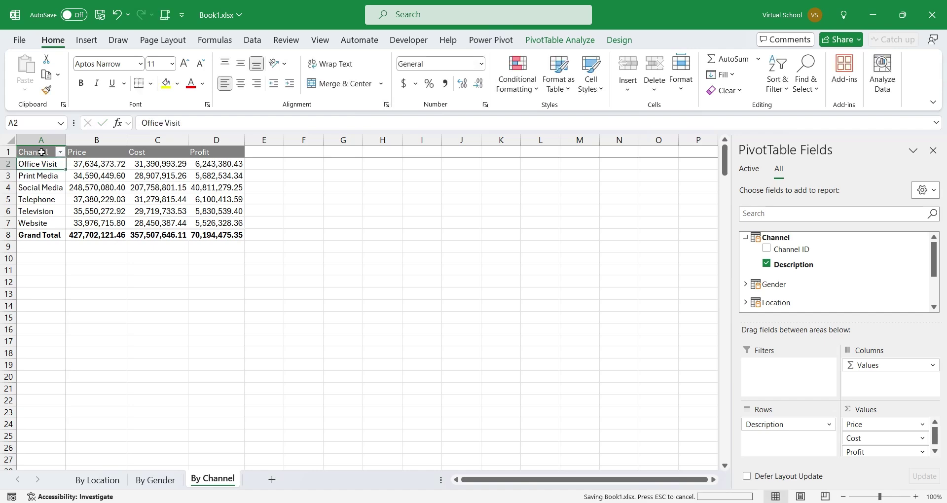
Step: Copy the By Channel sheet as By Product, with product Category as the rows
{"action": "right_click", "coordinate": [209, 480]}
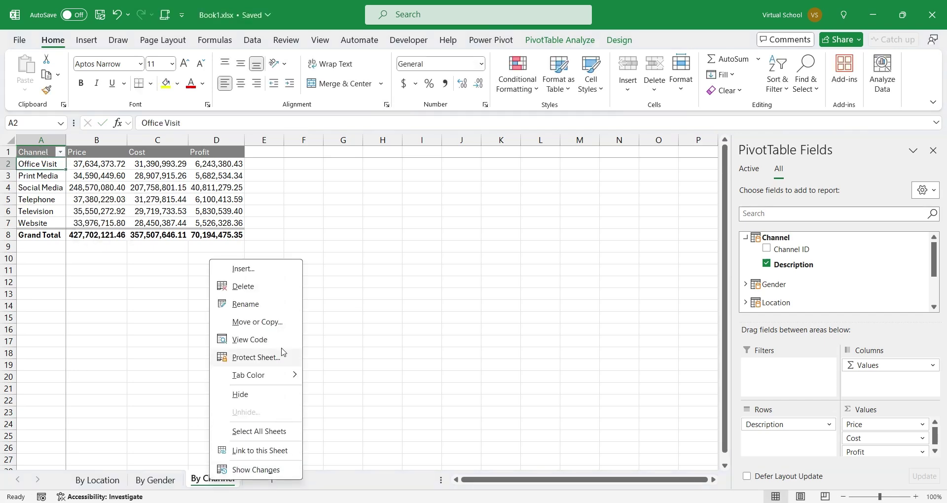
{"action": "left_click", "coordinate": [281, 350]}
{"action": "scroll", "coordinate": [834, 274], "scroll_direction": "down", "scroll_amount": 3}
{"action": "left_click_drag", "start_coordinate": [834, 274], "coordinate": [788, 424]}
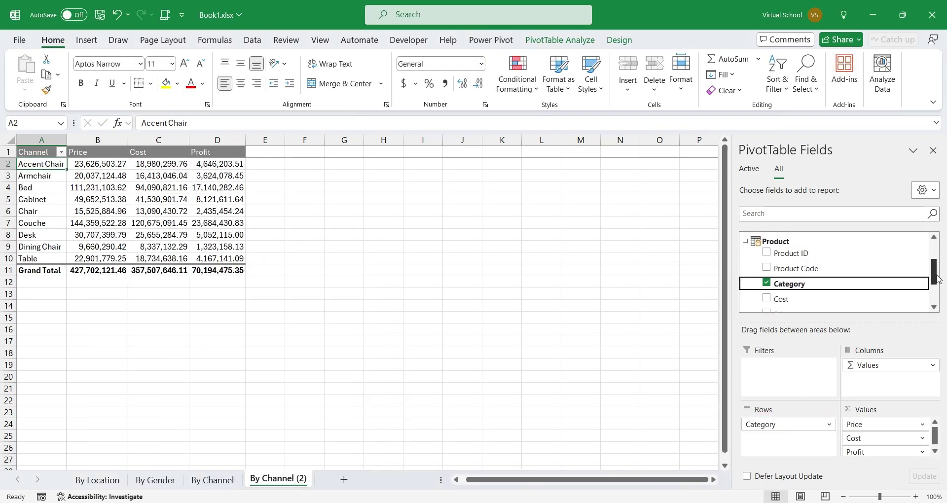
{"action": "double_click", "coordinate": [279, 478]}
{"action": "type", "text": "By Product"}
Step: Copy it again as By Status with status Description rows and Status in A1, then save
{"action": "right_click", "coordinate": [271, 479]}
{"action": "left_click", "coordinate": [321, 351]}
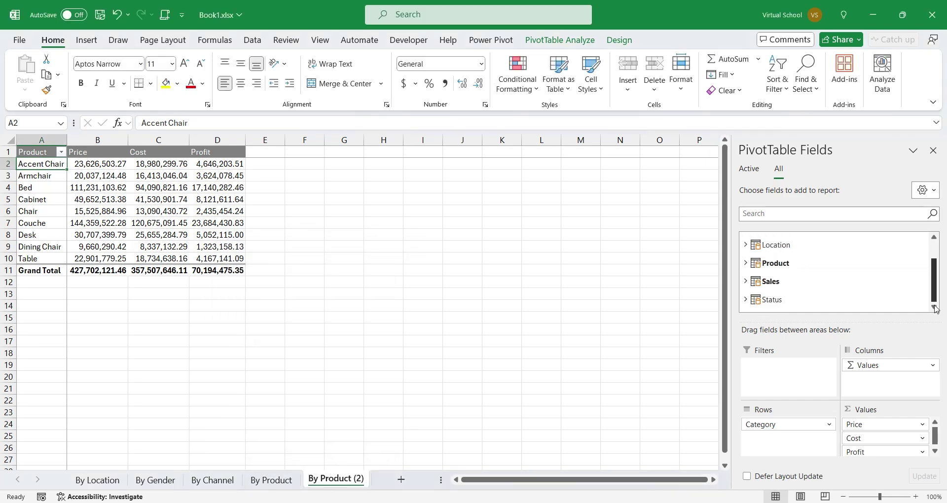
{"action": "left_click_drag", "start_coordinate": [793, 297], "coordinate": [788, 424]}
{"action": "double_click", "coordinate": [345, 479]}
{"action": "type", "text": "By Status"}
{"action": "left_click", "coordinate": [33, 152]}
{"action": "type", "text": "Status"}
{"action": "key", "text": "Return"}
{"action": "key", "text": "ctrl+s"}
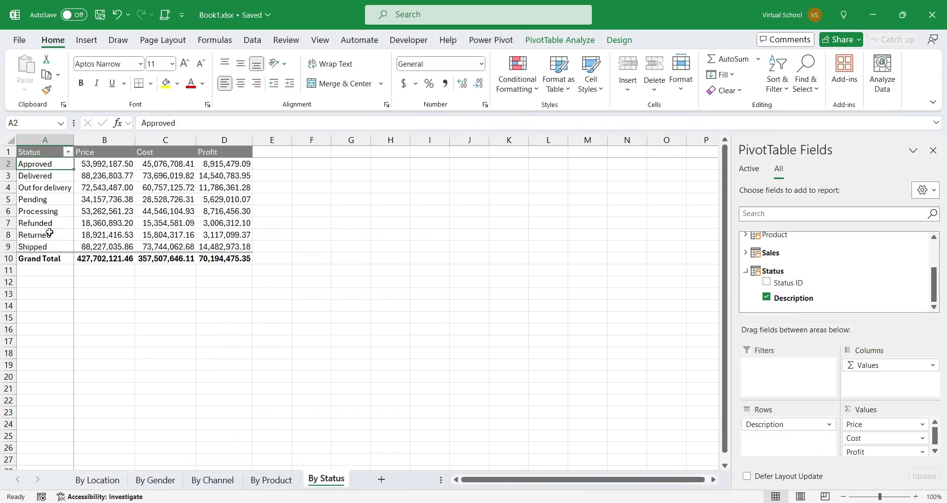
Step: Reorder the status rows so Pending comes first and Delivered comes last
{"action": "left_click", "coordinate": [35, 211]}
{"action": "left_click_drag", "start_coordinate": [44, 211], "coordinate": [43, 158]}
{"action": "left_click_drag", "start_coordinate": [44, 187], "coordinate": [43, 182]}
{"action": "mouse_move", "coordinate": [43, 246]}
{"action": "left_mouse_down"}
{"action": "mouse_move", "coordinate": [44, 212]}
{"action": "mouse_move", "coordinate": [44, 247]}
{"action": "mouse_move", "coordinate": [44, 236]}
{"action": "left_mouse_up"}
{"action": "left_click", "coordinate": [34, 211]}
Step: Copy the By Status sheet to the end as By Status (2)
{"action": "left_click", "coordinate": [224, 259]}
{"action": "right_click", "coordinate": [282, 481]}
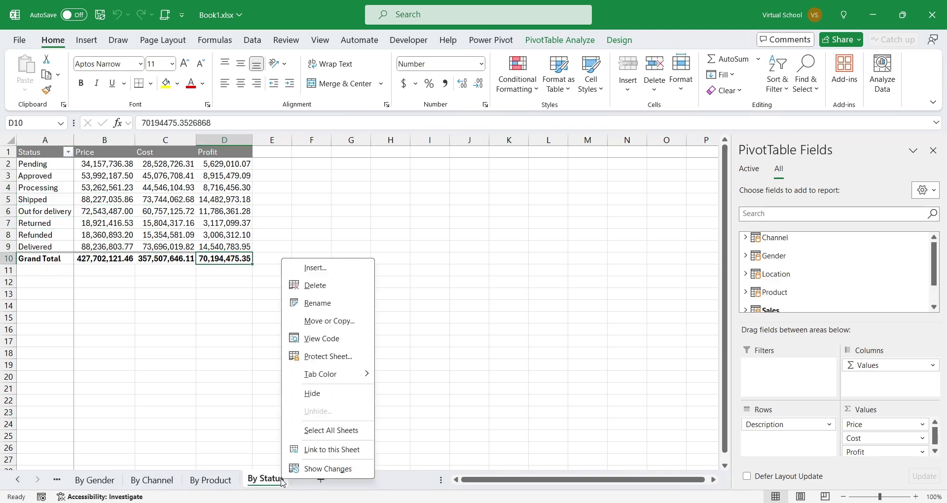
{"action": "left_click", "coordinate": [330, 321]}
{"action": "left_click", "coordinate": [262, 361]}
{"action": "left_click", "coordinate": [254, 393]}
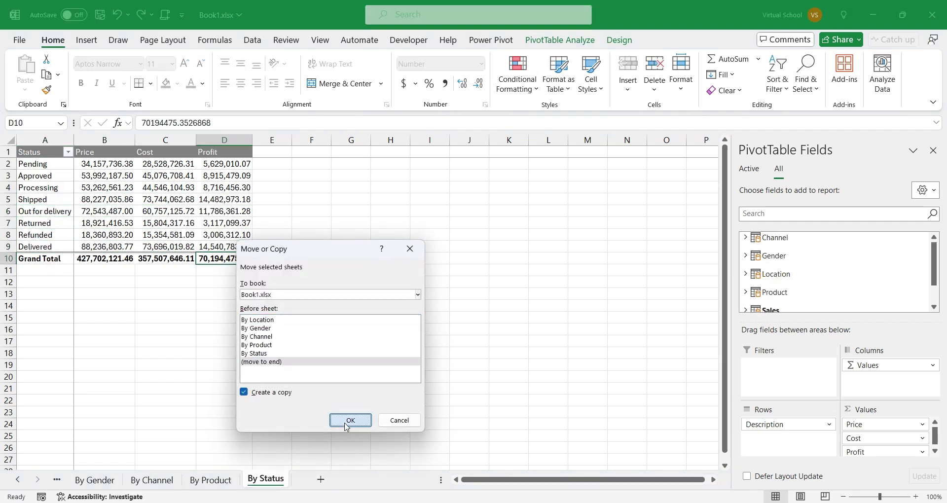
{"action": "left_click", "coordinate": [351, 420]}
Step: Remove Cost and Profit from the pivot values, leaving only Price
{"action": "left_click", "coordinate": [203, 211]}
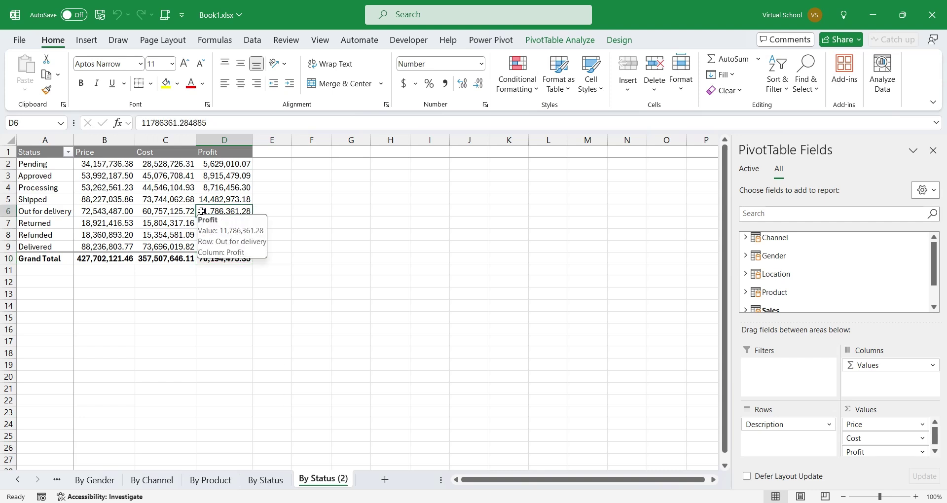
{"action": "left_click", "coordinate": [866, 425]}
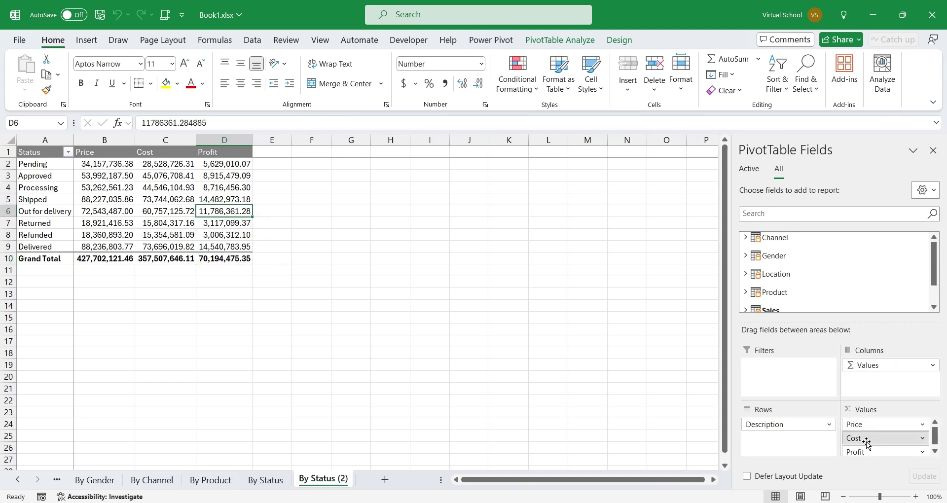
{"action": "left_click", "coordinate": [866, 438]}
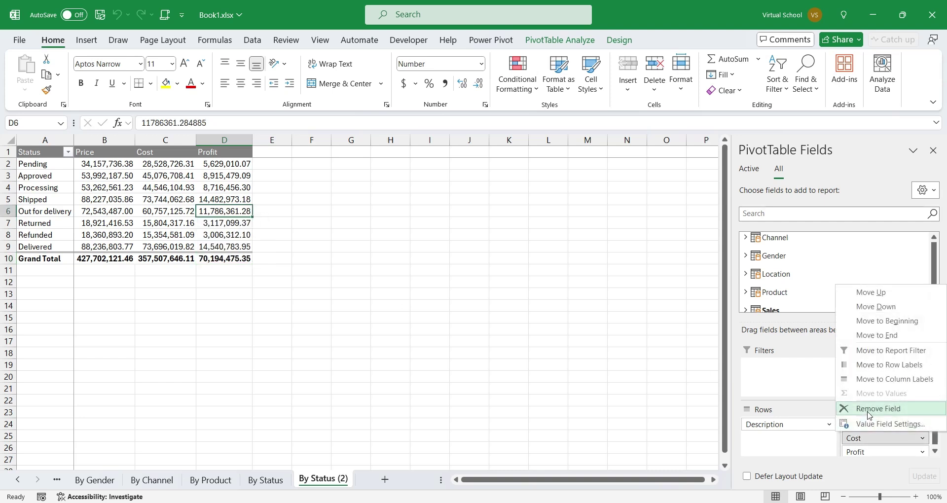
{"action": "left_click", "coordinate": [869, 409]}
{"action": "left_click", "coordinate": [868, 438]}
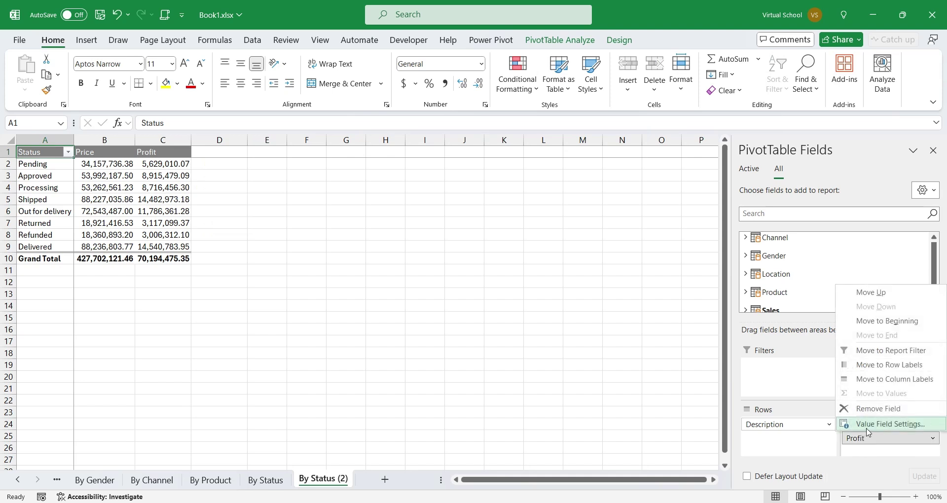
{"action": "left_click", "coordinate": [873, 409]}
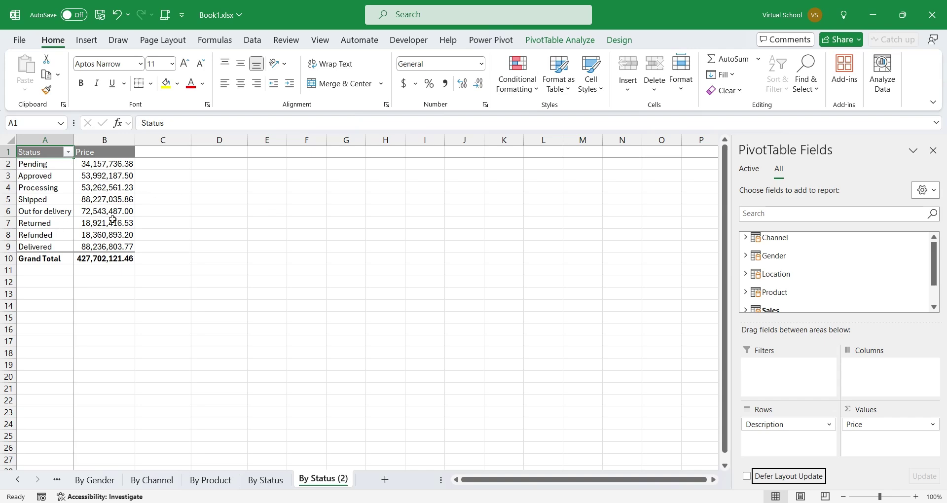
Step: Add the Product table's Category field as pivot columns
{"action": "left_click_drag", "start_coordinate": [937, 277], "coordinate": [936, 281]}
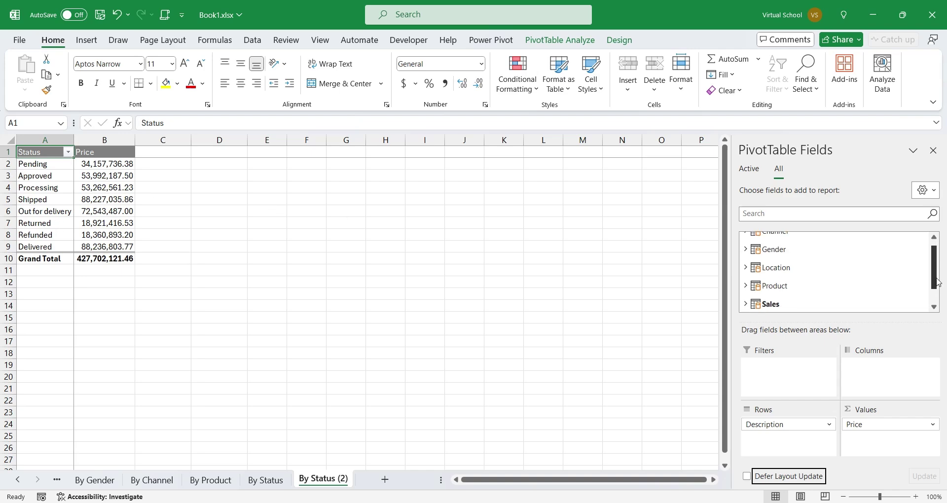
{"action": "scroll", "coordinate": [773, 269], "scroll_direction": "down", "scroll_amount": 1}
{"action": "left_click", "coordinate": [745, 270]}
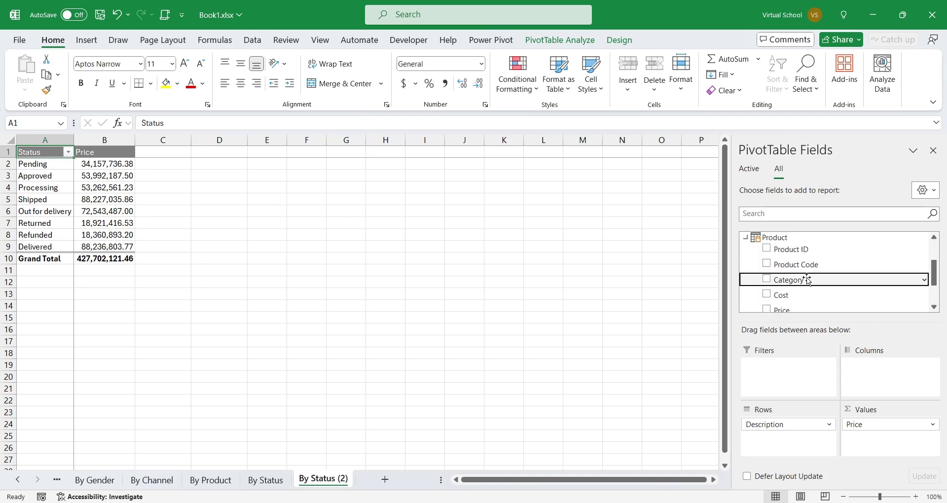
{"action": "left_click_drag", "start_coordinate": [789, 279], "coordinate": [860, 379]}
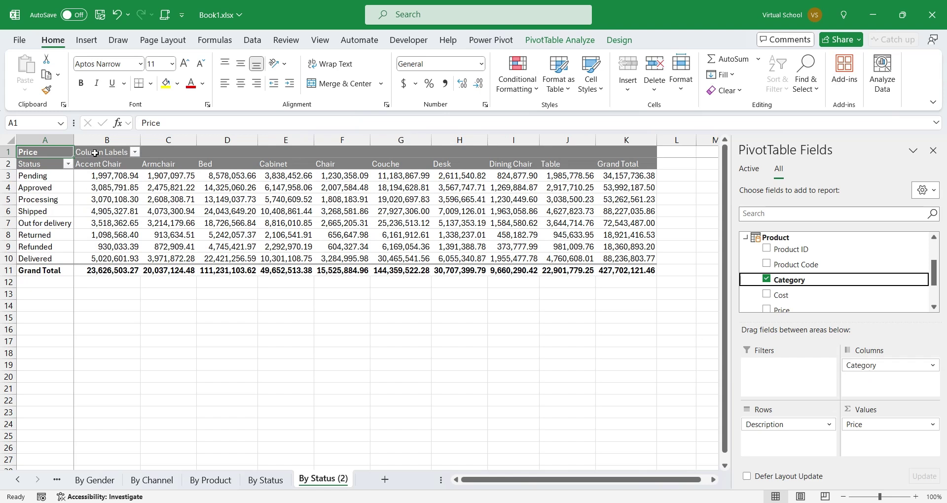
Step: Rename the column heading to Product Category and the values heading to Sales, then save
{"action": "left_click", "coordinate": [95, 154]}
{"action": "type", "text": "Product Category"}
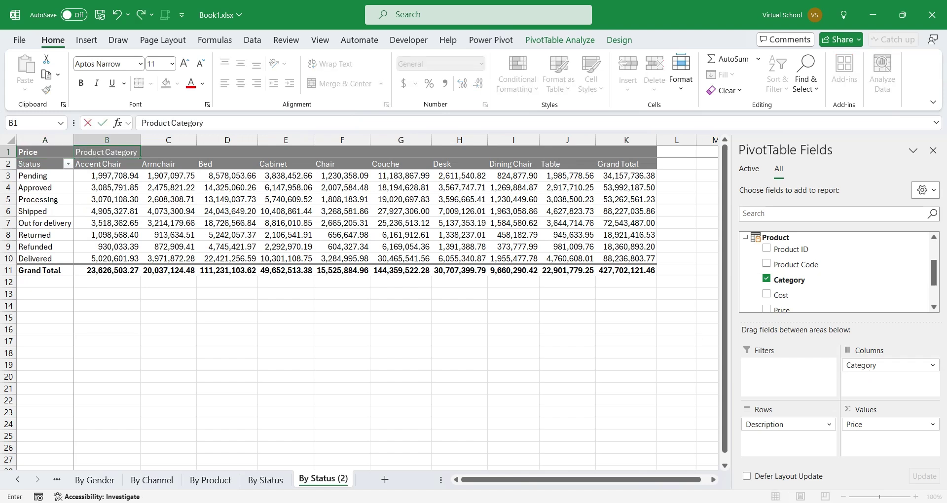
{"action": "key", "text": "Return"}
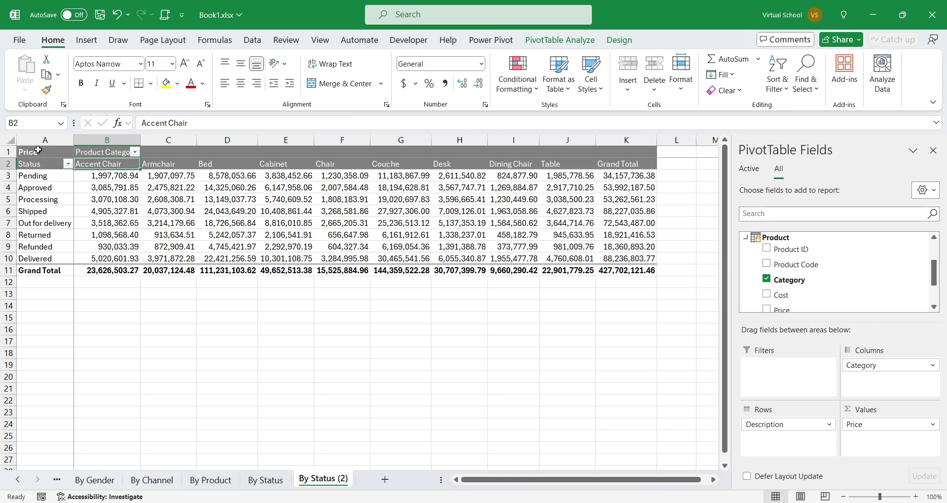
{"action": "left_click", "coordinate": [38, 147]}
{"action": "left_click", "coordinate": [37, 152]}
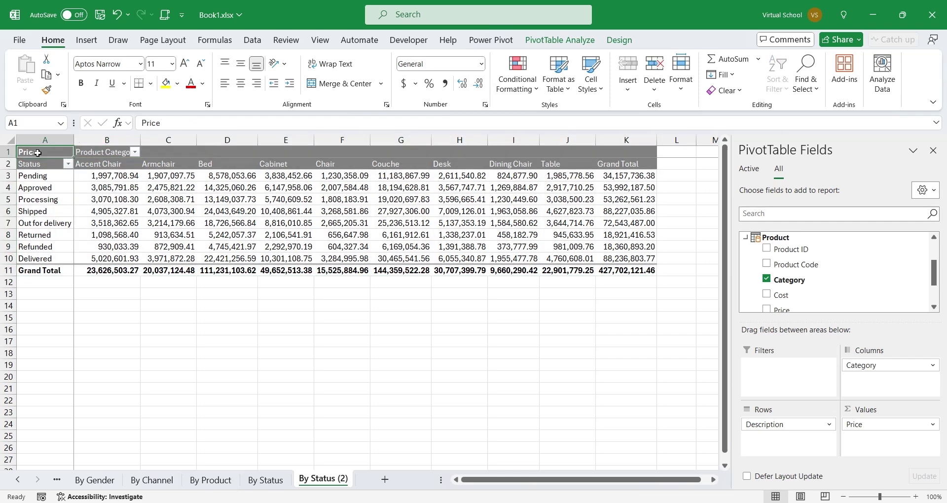
{"action": "type", "text": "Ds"}
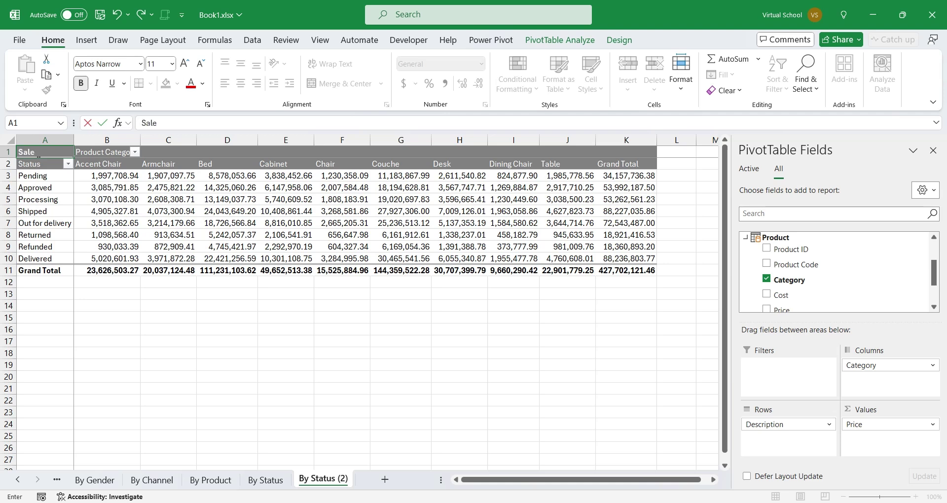
{"action": "type", "text": "s"}
{"action": "key", "text": "Return"}
{"action": "key", "text": "ctrl+s"}
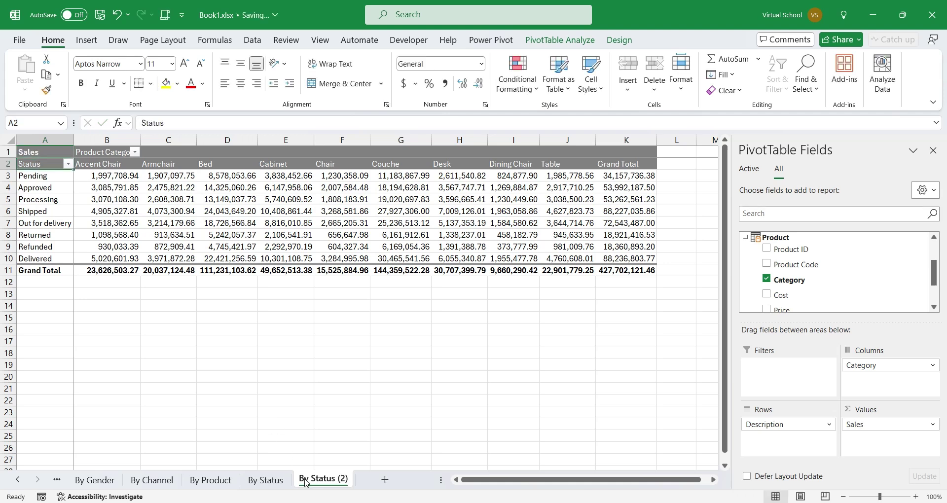
Step: Begin renaming the By Status (2) sheet tab, deleting its old suffix
{"action": "double_click", "coordinate": [306, 482]}
{"action": "key", "text": "End"}
{"action": "key", "text": "BackSpace"}
{"action": "key", "text": "BackSpace"}
{"action": "key", "text": "BackSpace"}
Step: Name the sheet By Status and Category and remove the Sales value field
{"action": "type", "text": "and"}
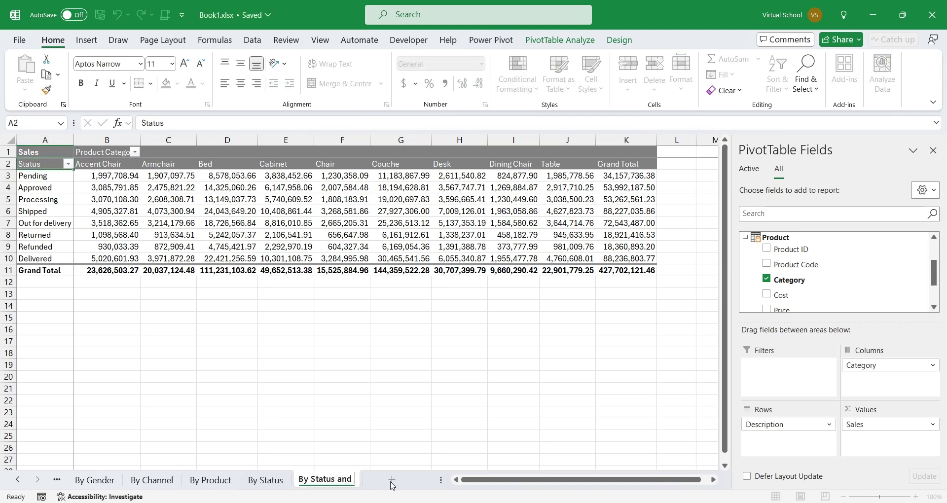
{"action": "type", "text": " Category"}
{"action": "key", "text": "Return"}
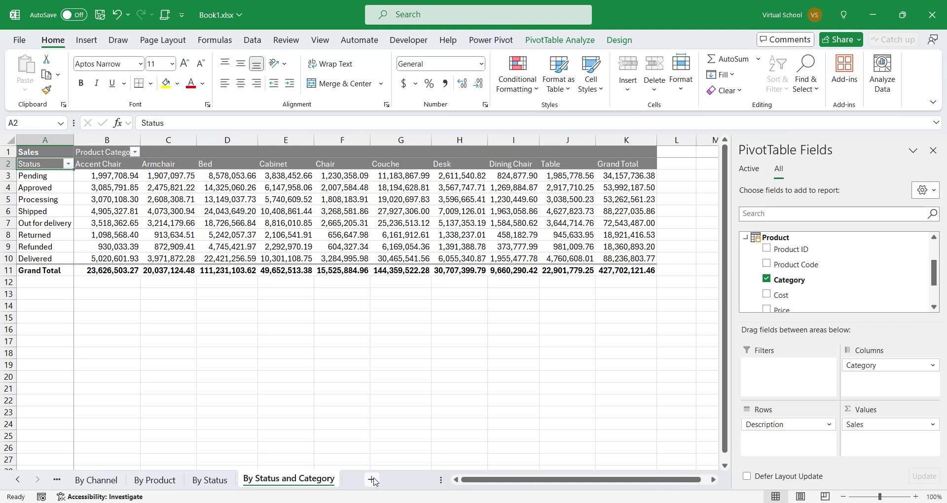
{"action": "left_click", "coordinate": [626, 270]}
{"action": "left_click", "coordinate": [867, 424]}
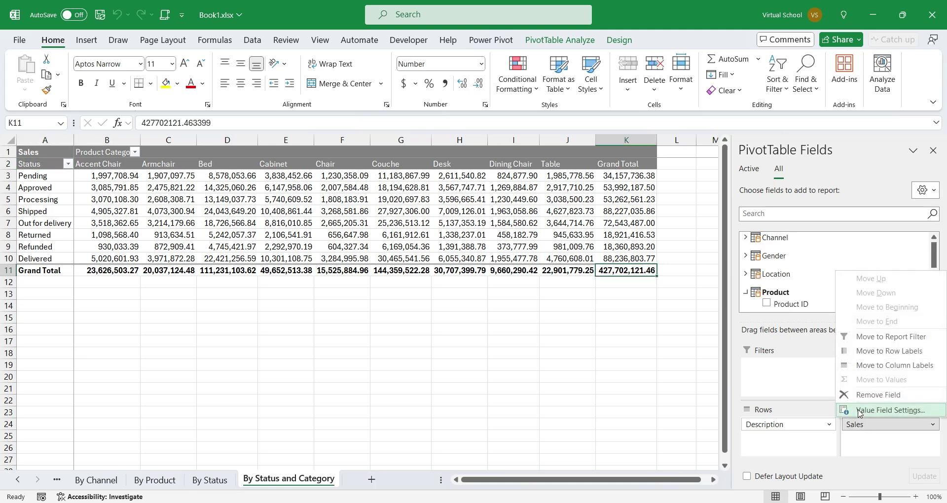
{"action": "left_click", "coordinate": [863, 402]}
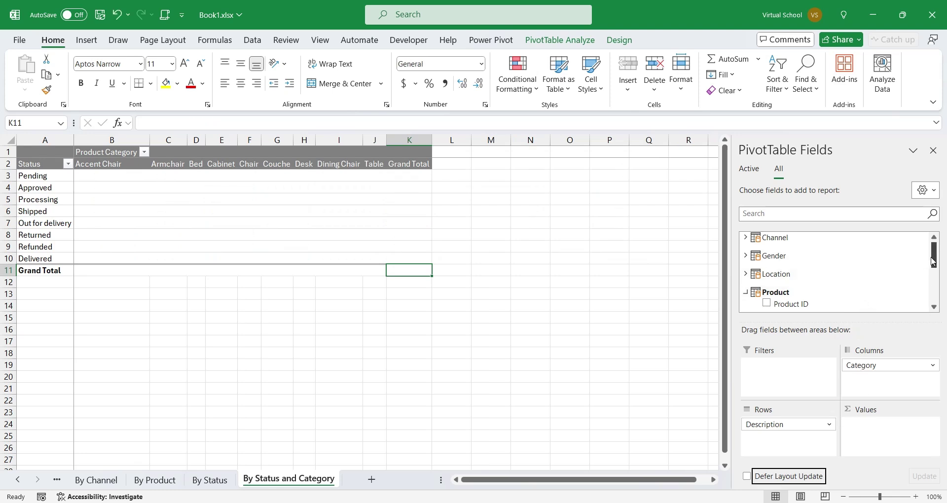
{"action": "left_click_drag", "start_coordinate": [933, 261], "coordinate": [936, 292]}
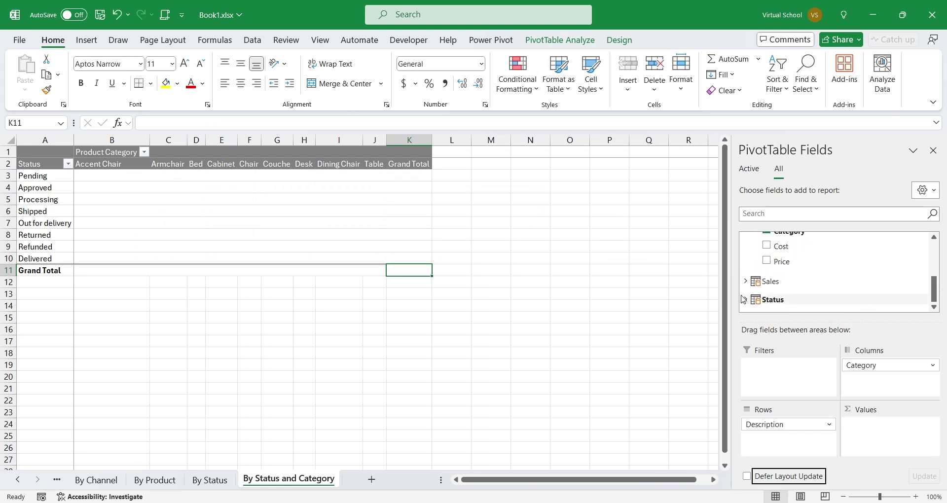
Step: Add Units from the Sales table to Values and label the values header Sales
{"action": "left_click", "coordinate": [745, 281]}
{"action": "scroll", "coordinate": [788, 290], "scroll_direction": "down", "scroll_amount": 3}
{"action": "scroll", "coordinate": [784, 276], "scroll_direction": "down", "scroll_amount": 2}
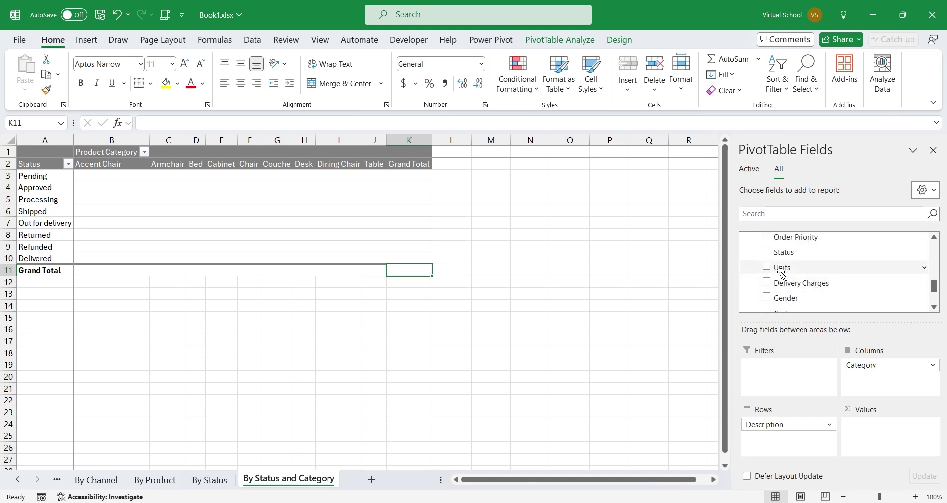
{"action": "left_click_drag", "start_coordinate": [781, 267], "coordinate": [879, 429]}
{"action": "left_click", "coordinate": [883, 424]}
{"action": "key", "text": "Escape"}
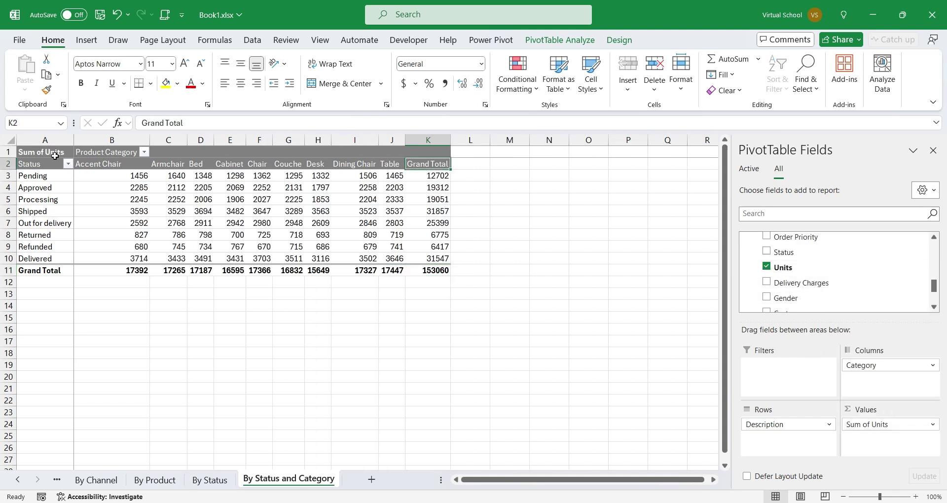
{"action": "type", "text": "Sales"}
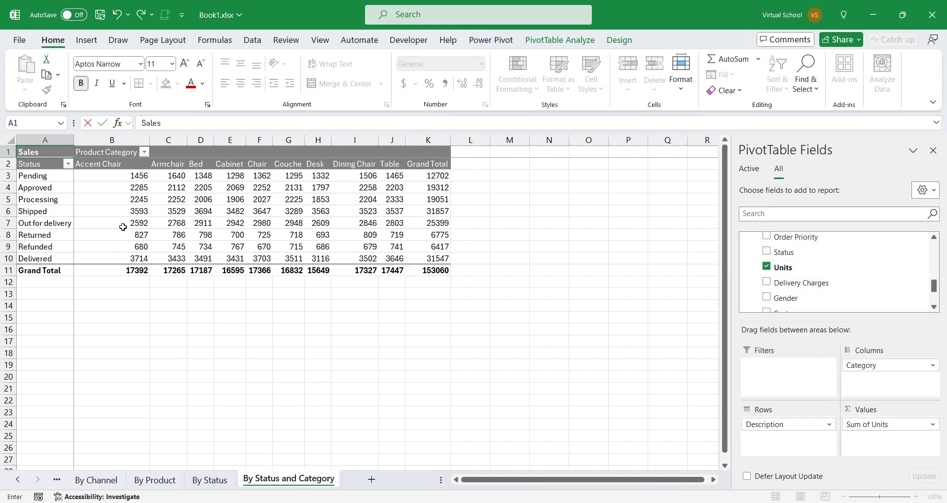
{"action": "key", "text": "Return"}
Step: Format the unit values as Number with a 1000 separator
{"action": "left_click", "coordinate": [909, 425]}
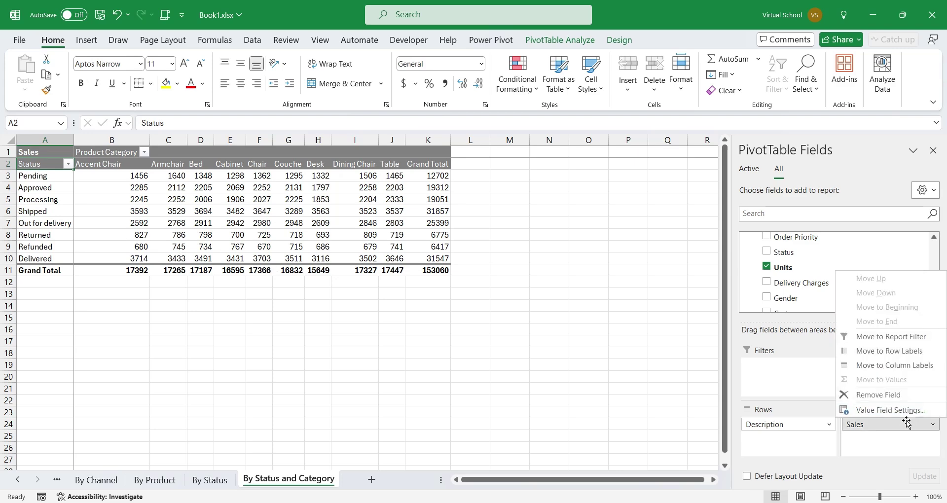
{"action": "left_click", "coordinate": [863, 410]}
{"action": "left_click", "coordinate": [446, 362]}
{"action": "left_click", "coordinate": [423, 200]}
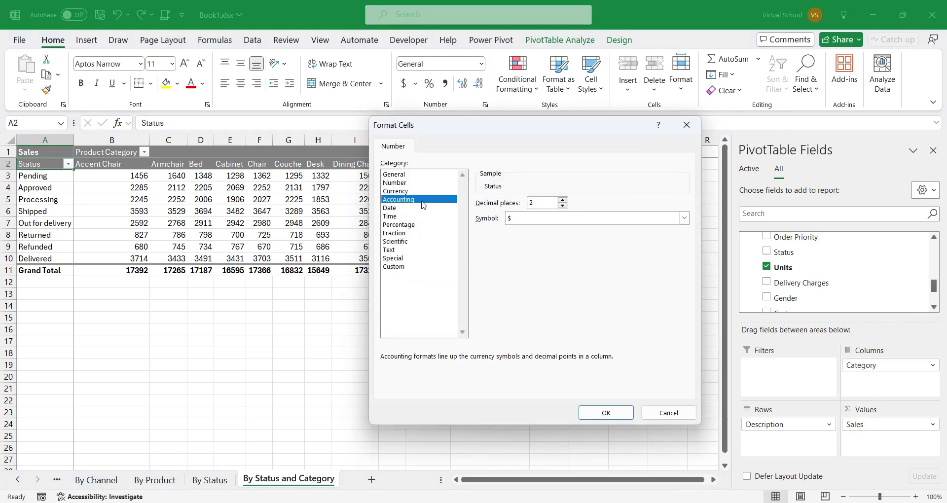
{"action": "left_click", "coordinate": [414, 183]}
{"action": "left_click", "coordinate": [490, 218]}
{"action": "left_click", "coordinate": [606, 412]}
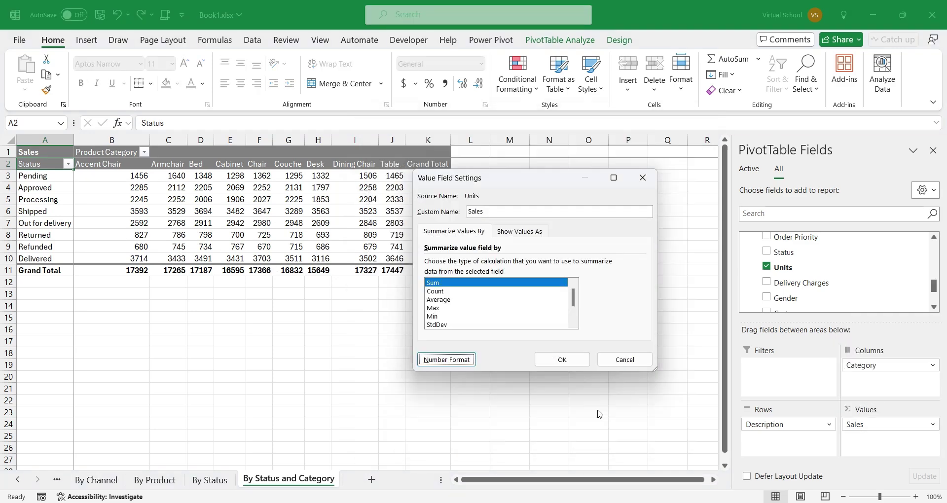
{"action": "left_click", "coordinate": [562, 360]}
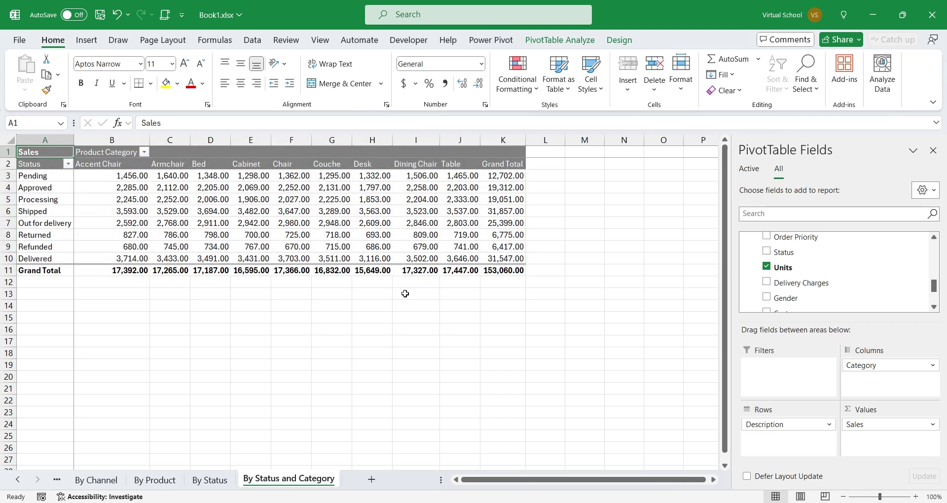
Step: Label the values heading Number of Units and check the 153,060 grand total
{"action": "type", "text": "Number of Units"}
{"action": "key", "text": "Return"}
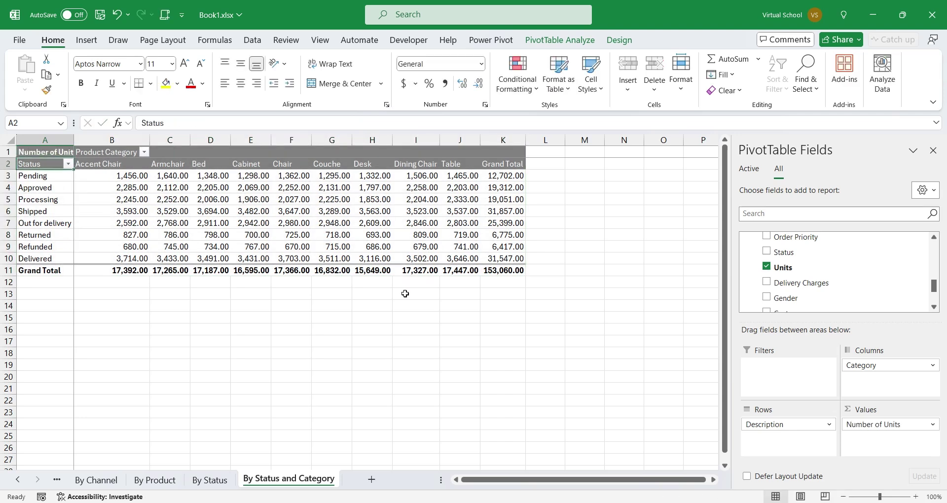
{"action": "left_click", "coordinate": [217, 199]}
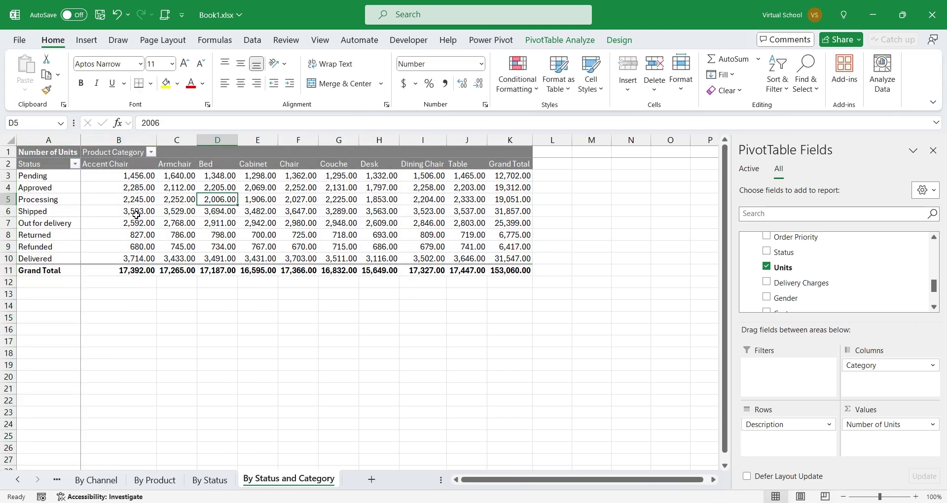
{"action": "left_click", "coordinate": [391, 226]}
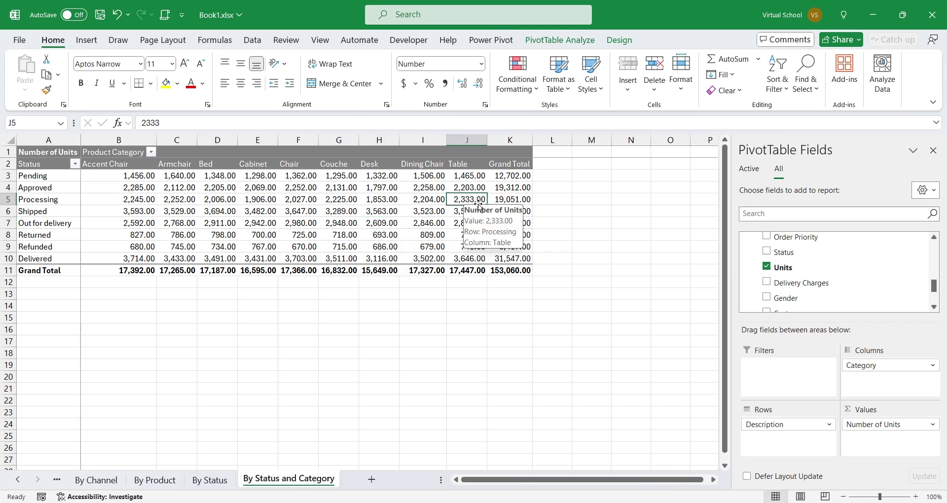
{"action": "left_click", "coordinate": [509, 247]}
{"action": "left_click", "coordinate": [511, 270]}
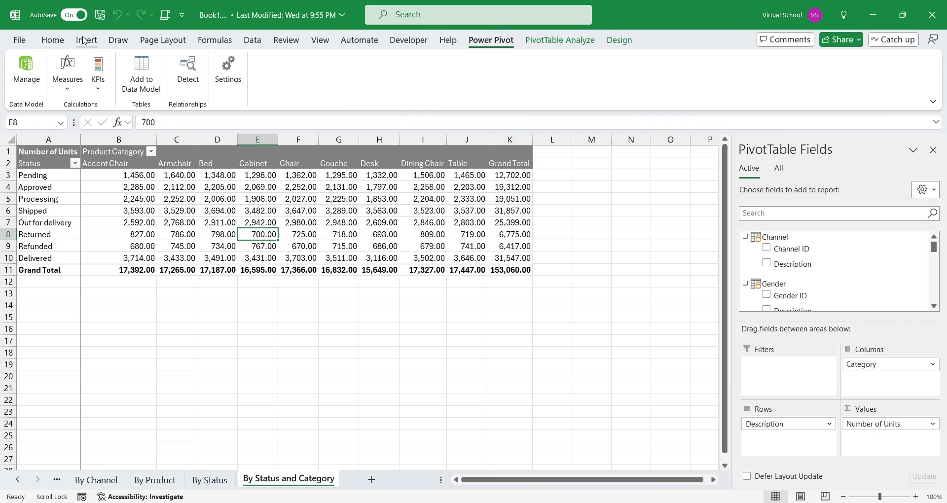
Step: Insert a clustered column PivotChart, move it beside the pivot, and dismiss the AutoSave notice
{"action": "left_click", "coordinate": [84, 39]}
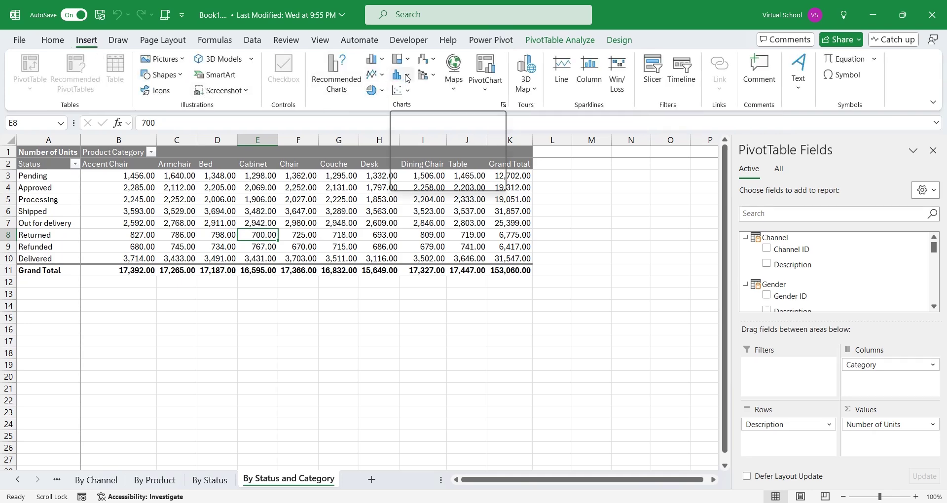
{"action": "left_click", "coordinate": [377, 59]}
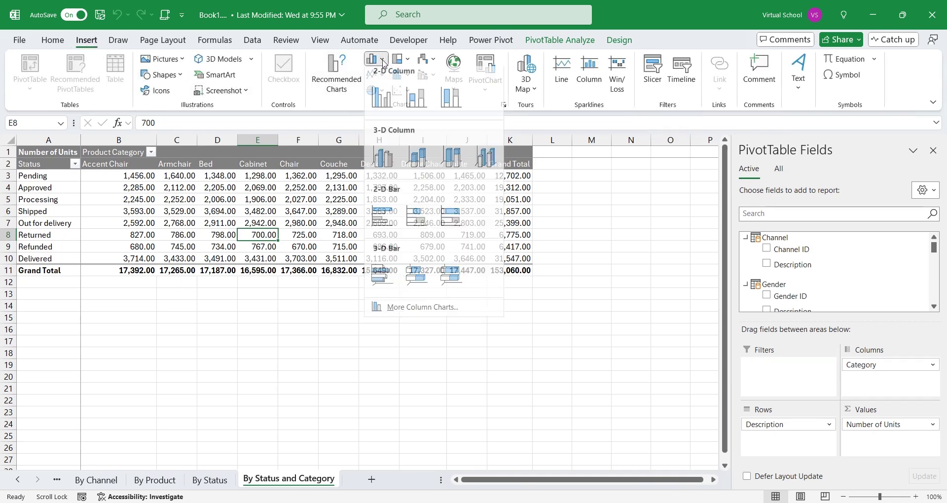
{"action": "left_click", "coordinate": [381, 104]}
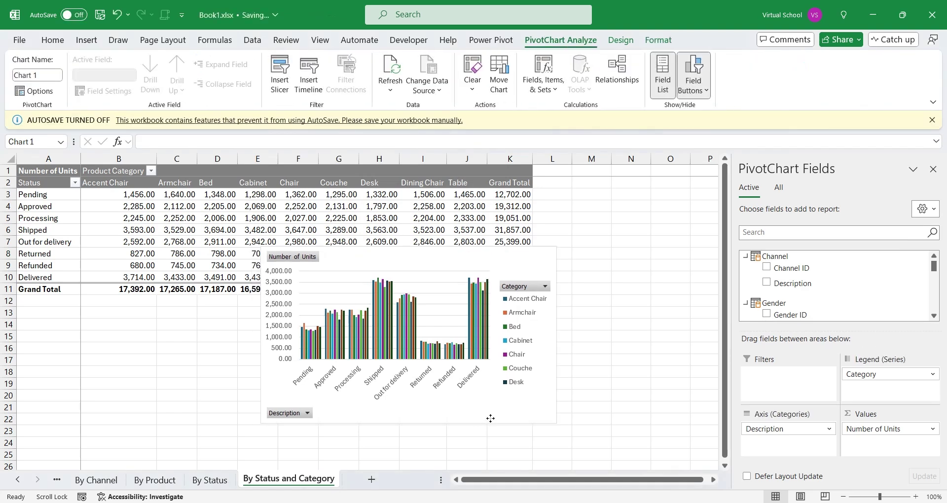
{"action": "left_click_drag", "start_coordinate": [490, 418], "coordinate": [533, 429]}
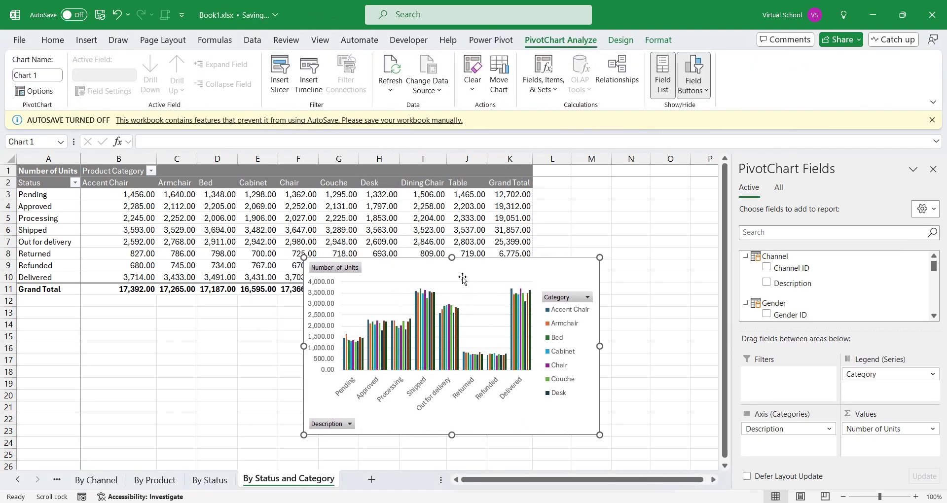
{"action": "left_click", "coordinate": [932, 119]}
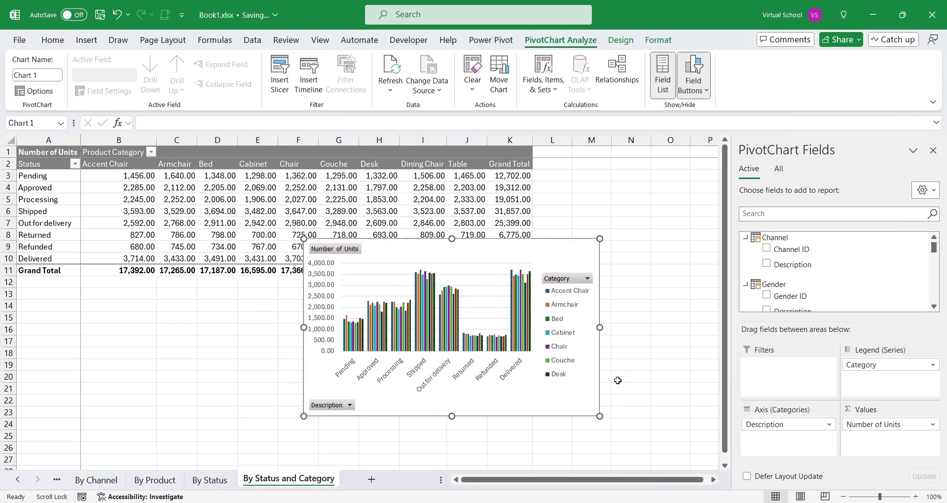